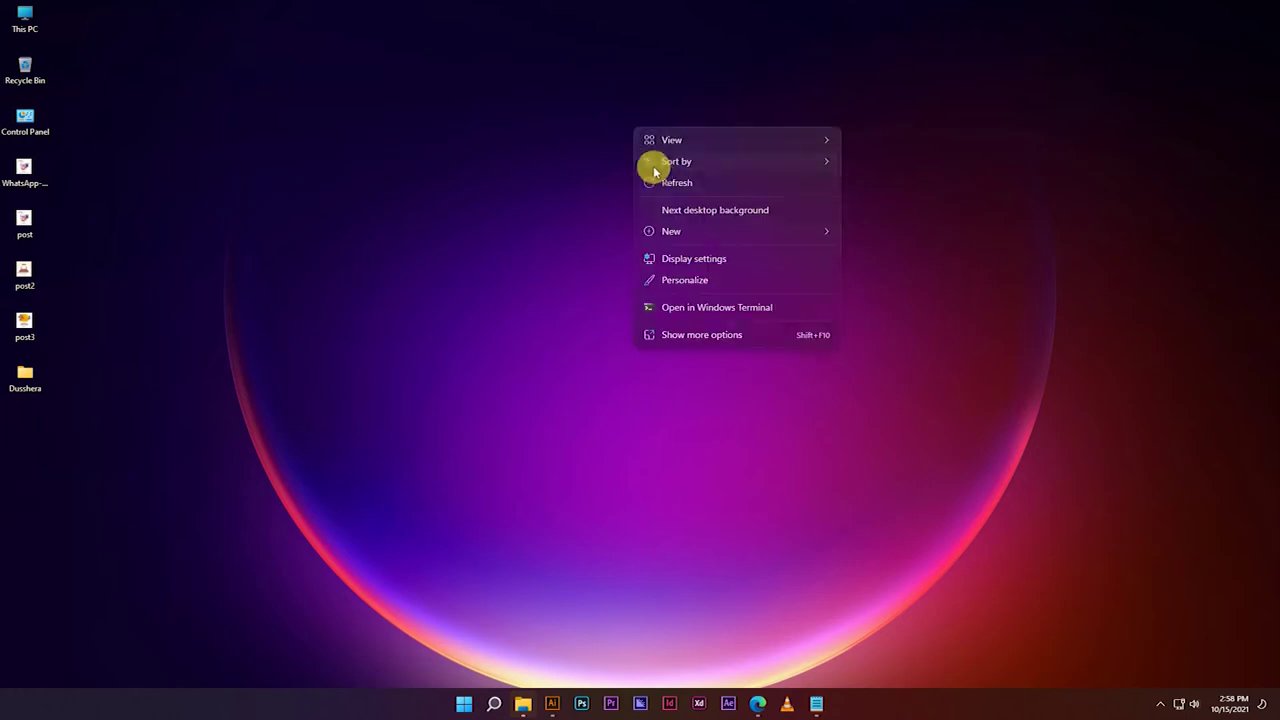
{"action": "left_click", "coordinate": [660, 176]}
{"action": "right_click", "coordinate": [641, 124]}
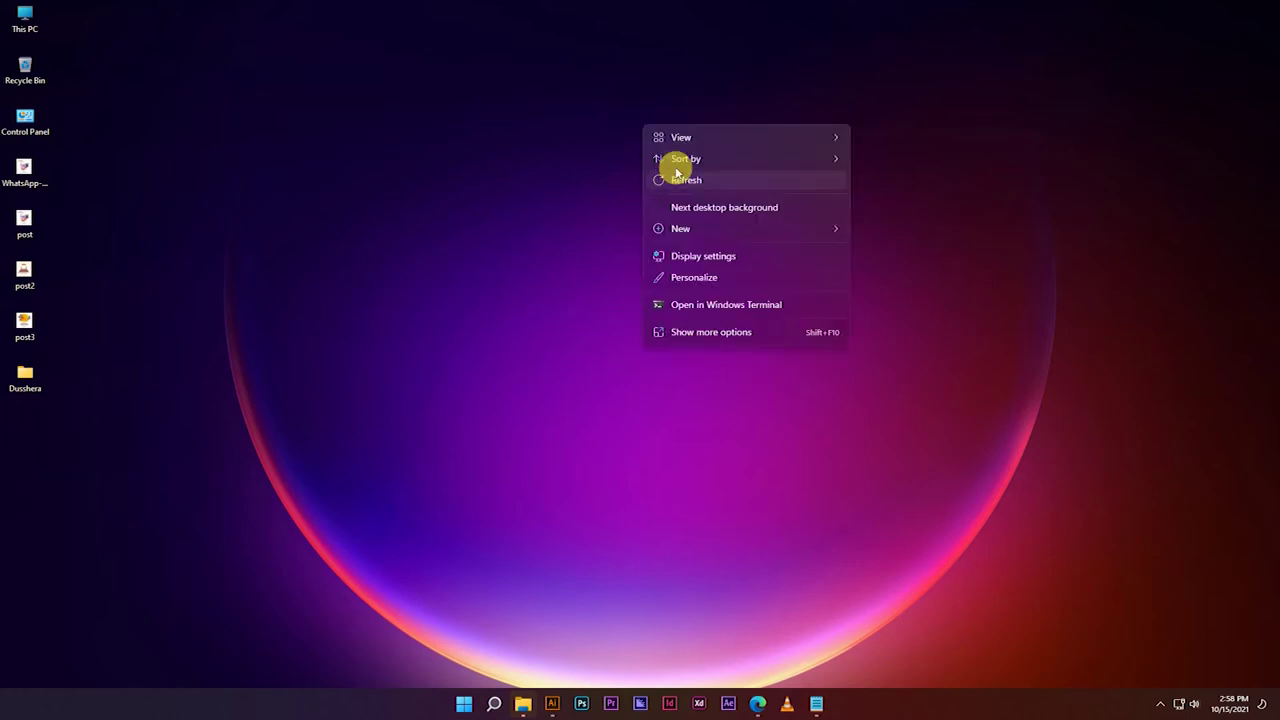
{"action": "left_click", "coordinate": [678, 181]}
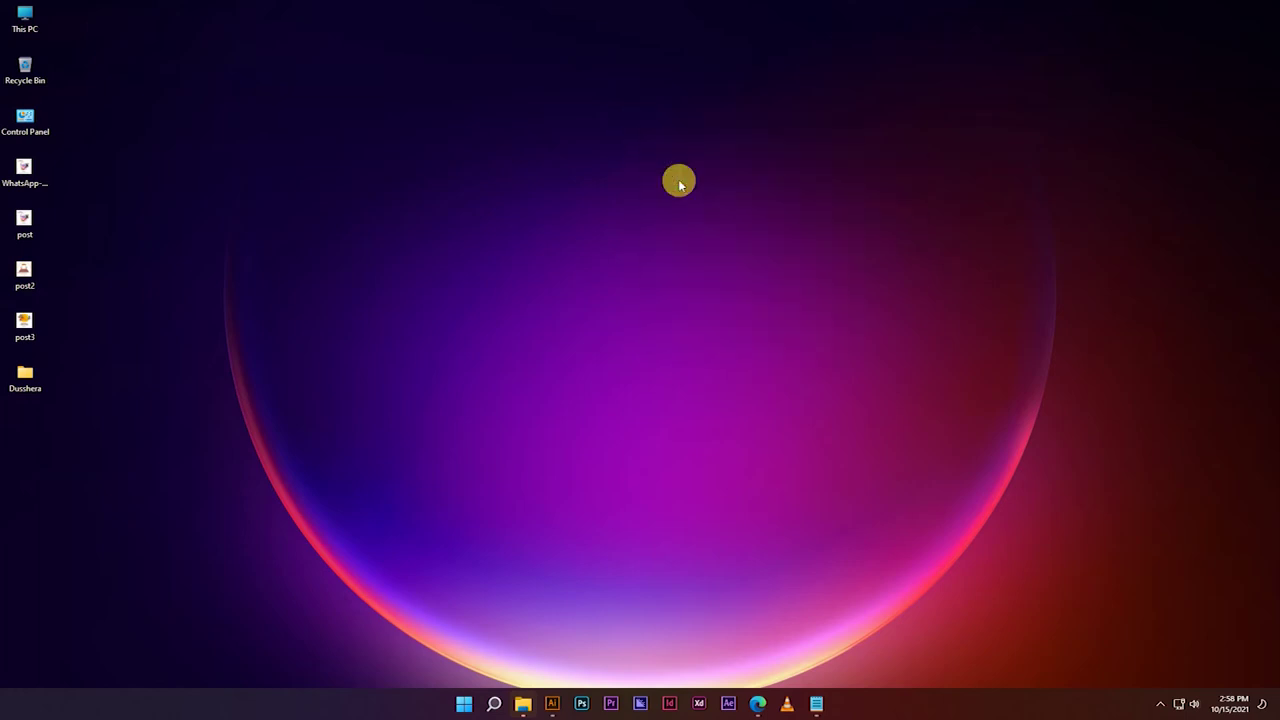
{"action": "right_click", "coordinate": [677, 167]}
{"action": "left_click", "coordinate": [703, 217]}
{"action": "right_click", "coordinate": [655, 170]}
{"action": "left_click", "coordinate": [694, 232]}
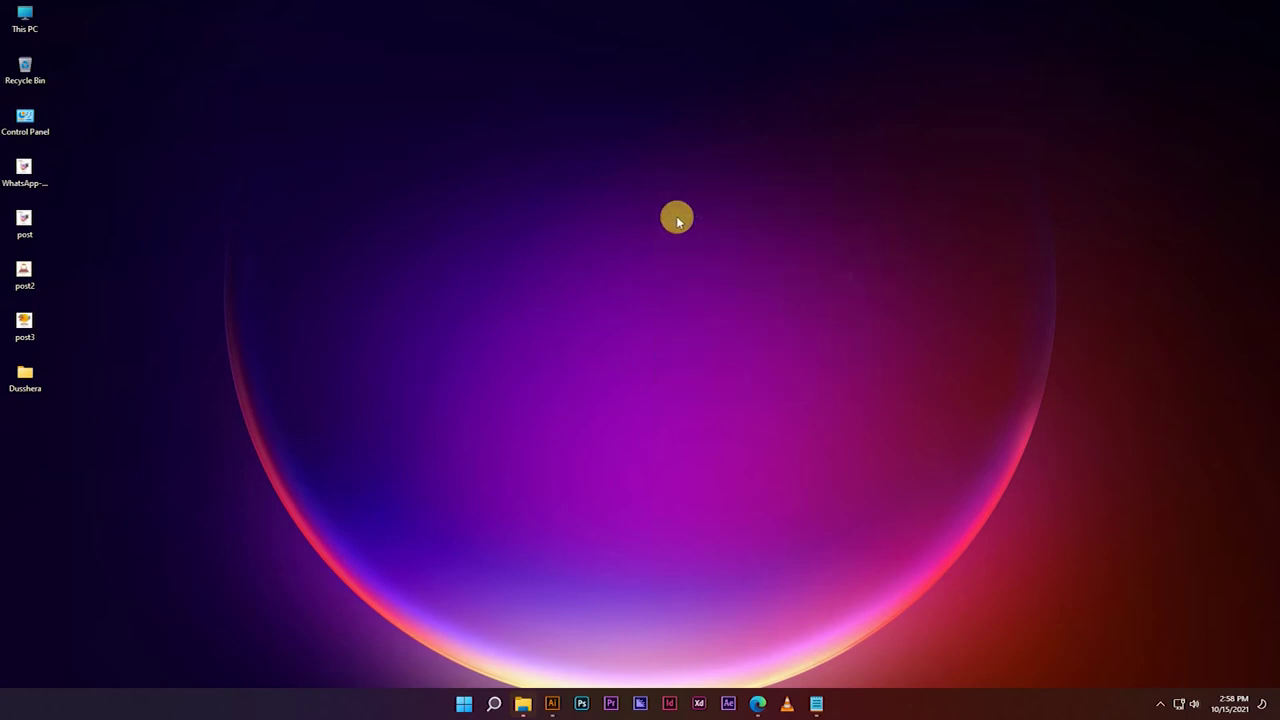
{"action": "right_click", "coordinate": [594, 170]}
{"action": "left_click", "coordinate": [620, 218]}
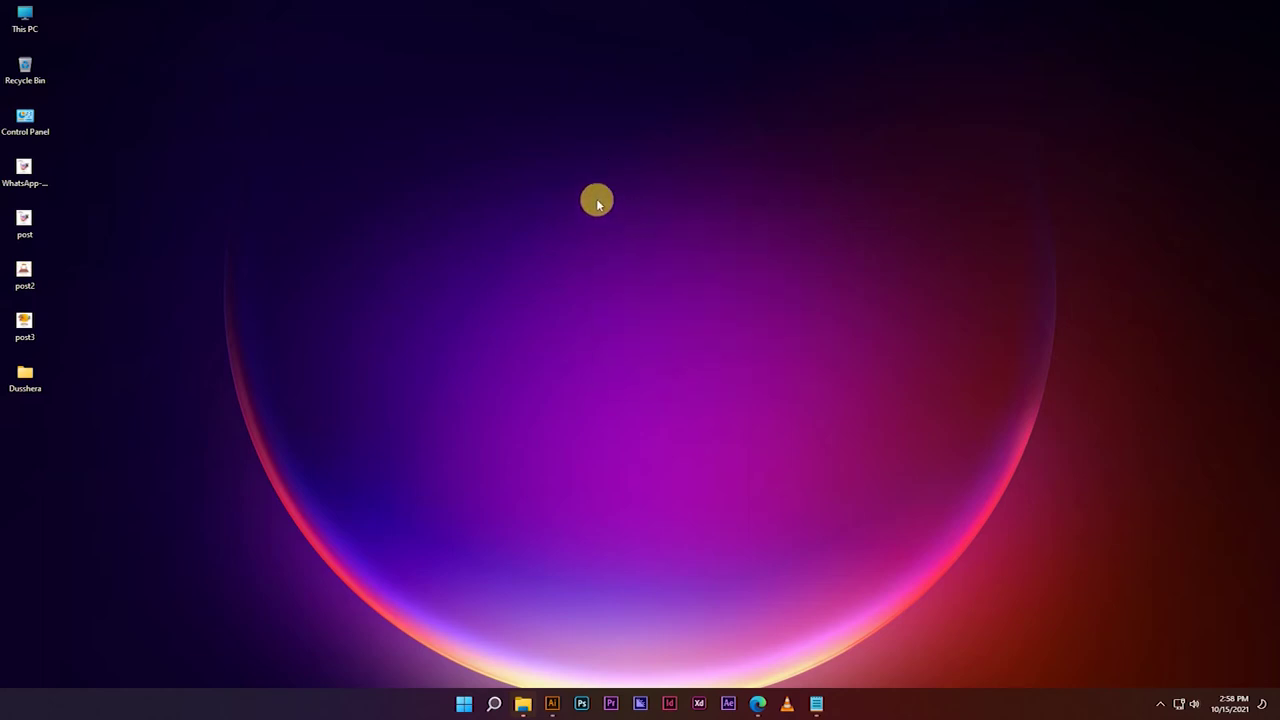
{"action": "right_click", "coordinate": [598, 192]}
{"action": "left_click", "coordinate": [628, 243]}
{"action": "right_click", "coordinate": [618, 203]}
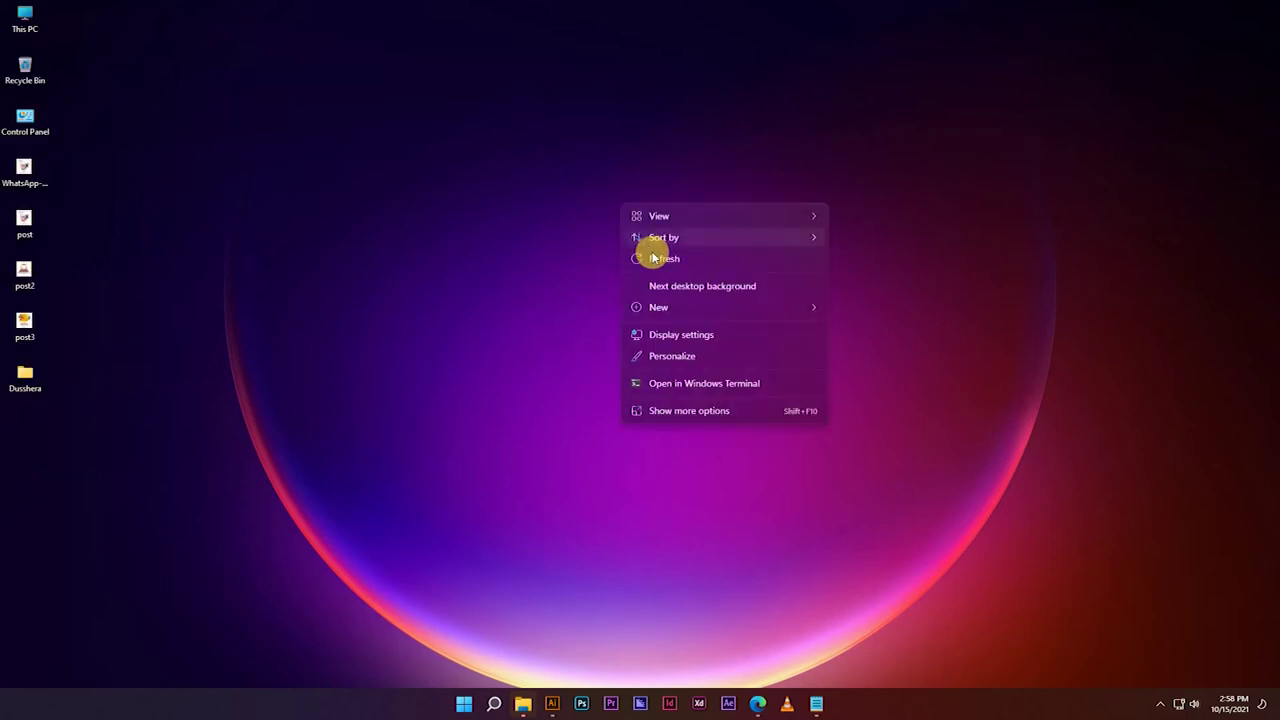
{"action": "left_click", "coordinate": [653, 254]}
{"action": "right_click", "coordinate": [601, 200]}
{"action": "left_click", "coordinate": [633, 257]}
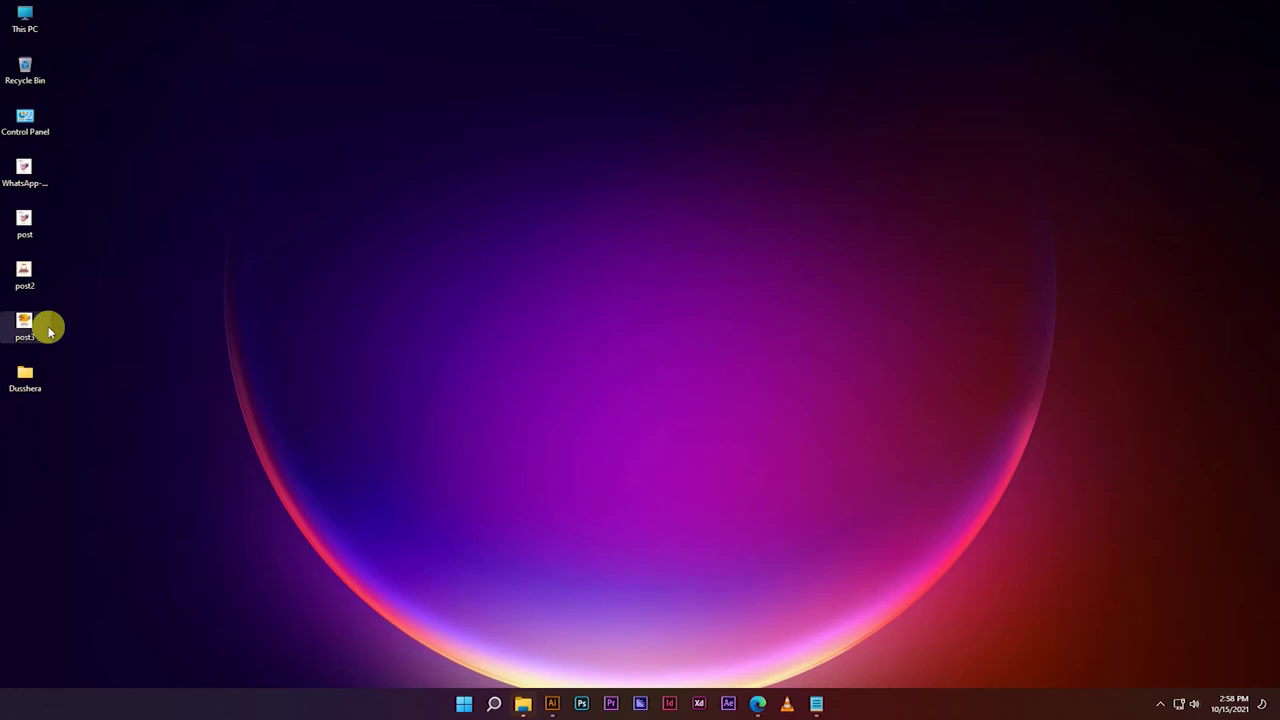
{"action": "mouse_move", "coordinate": [37, 325]}
{"action": "left_mouse_down"}
{"action": "mouse_move", "coordinate": [597, 406]}
{"action": "mouse_move", "coordinate": [557, 620]}
{"action": "mouse_move", "coordinate": [555, 710]}
{"action": "mouse_move", "coordinate": [552, 692]}
{"action": "mouse_move", "coordinate": [530, 694]}
{"action": "mouse_move", "coordinate": [555, 704]}
{"action": "mouse_move", "coordinate": [157, 369]}
{"action": "mouse_move", "coordinate": [14, 323]}
{"action": "mouse_move", "coordinate": [26, 323]}
{"action": "left_mouse_up"}
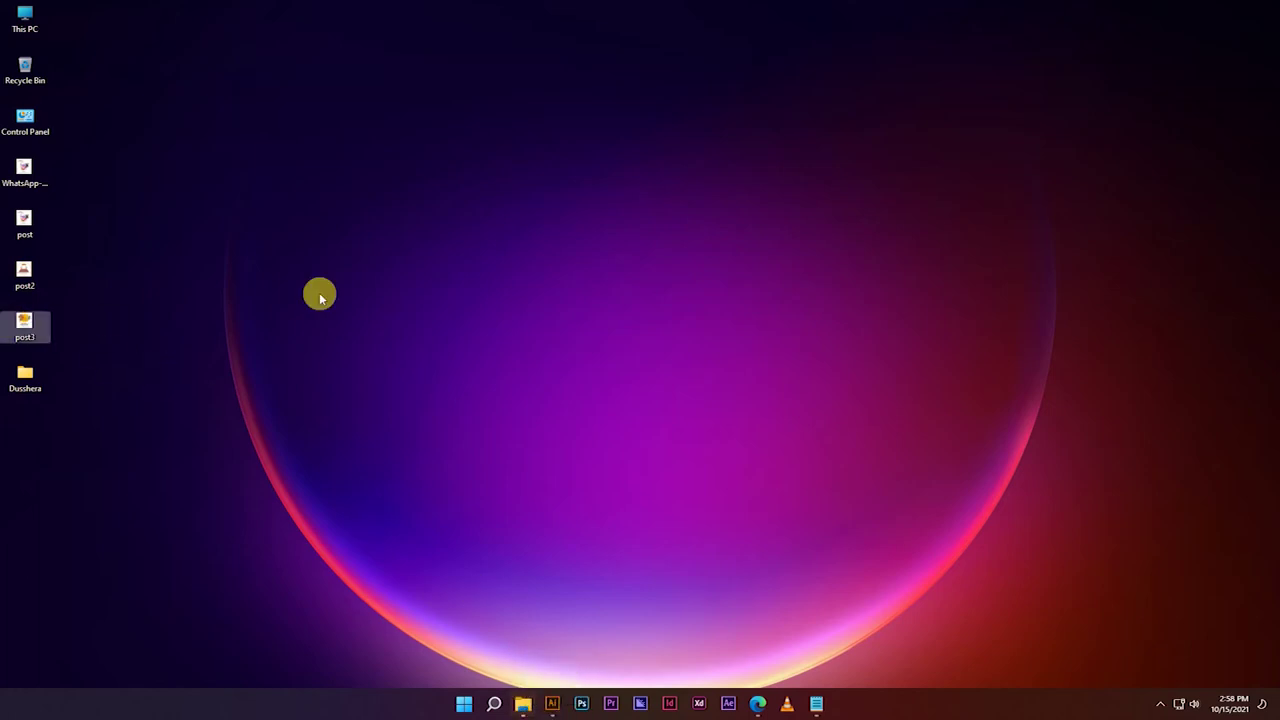
{"action": "right_click", "coordinate": [457, 262]}
{"action": "left_click", "coordinate": [491, 300]}
{"action": "right_click", "coordinate": [502, 282]}
{"action": "left_click", "coordinate": [516, 297]}
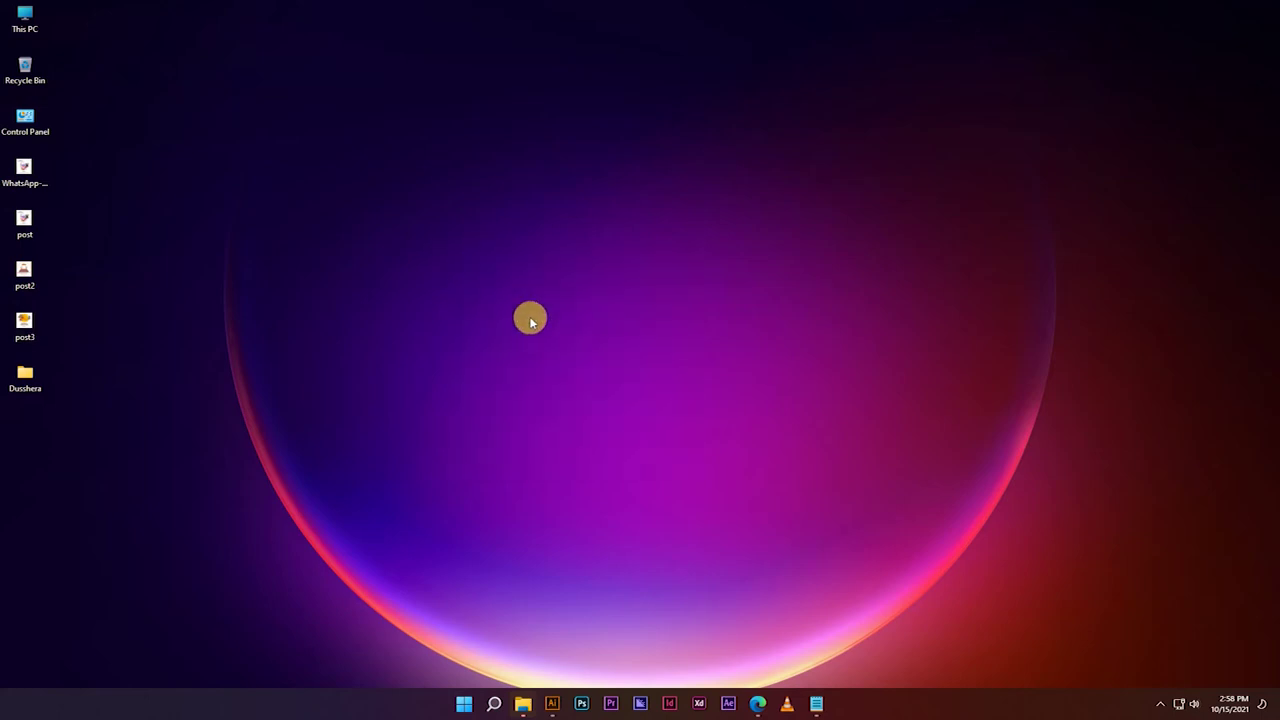
Switch to Illustrator and open the Downloads folder in a smaller File Explorer window placed over the Illustrator home screen.
{"action": "left_click", "coordinate": [552, 703]}
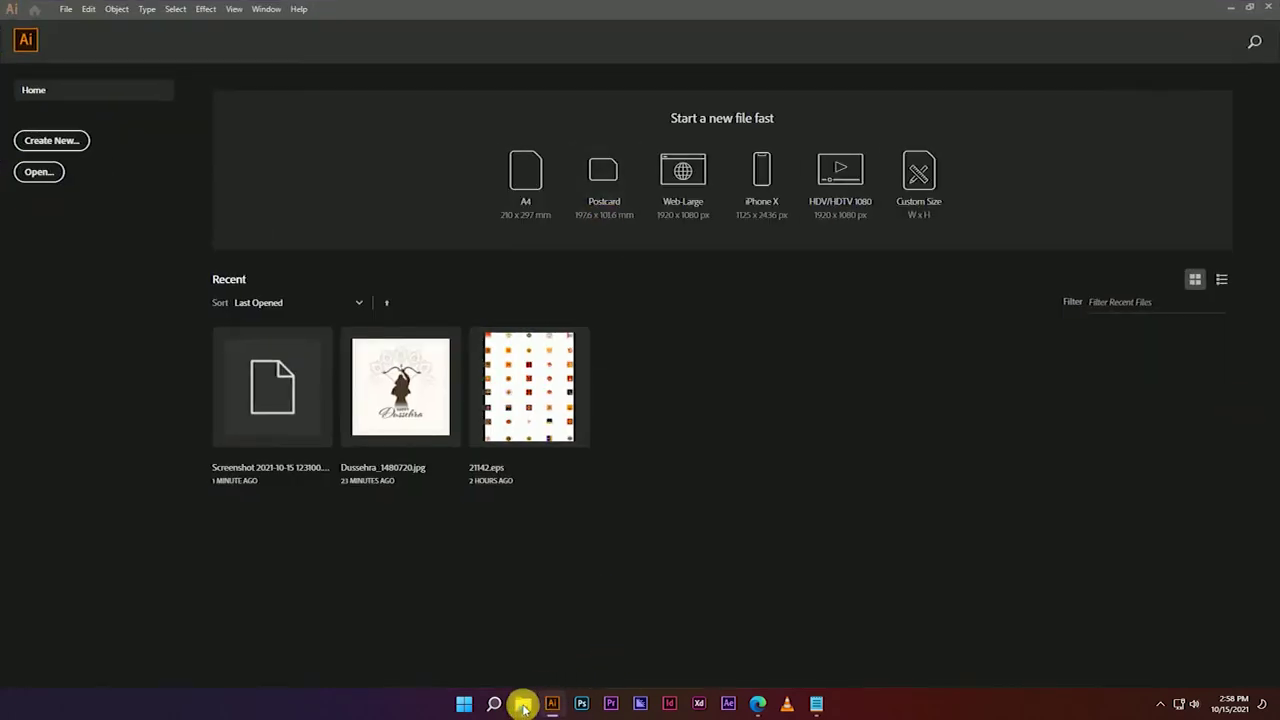
{"action": "left_click", "coordinate": [522, 706]}
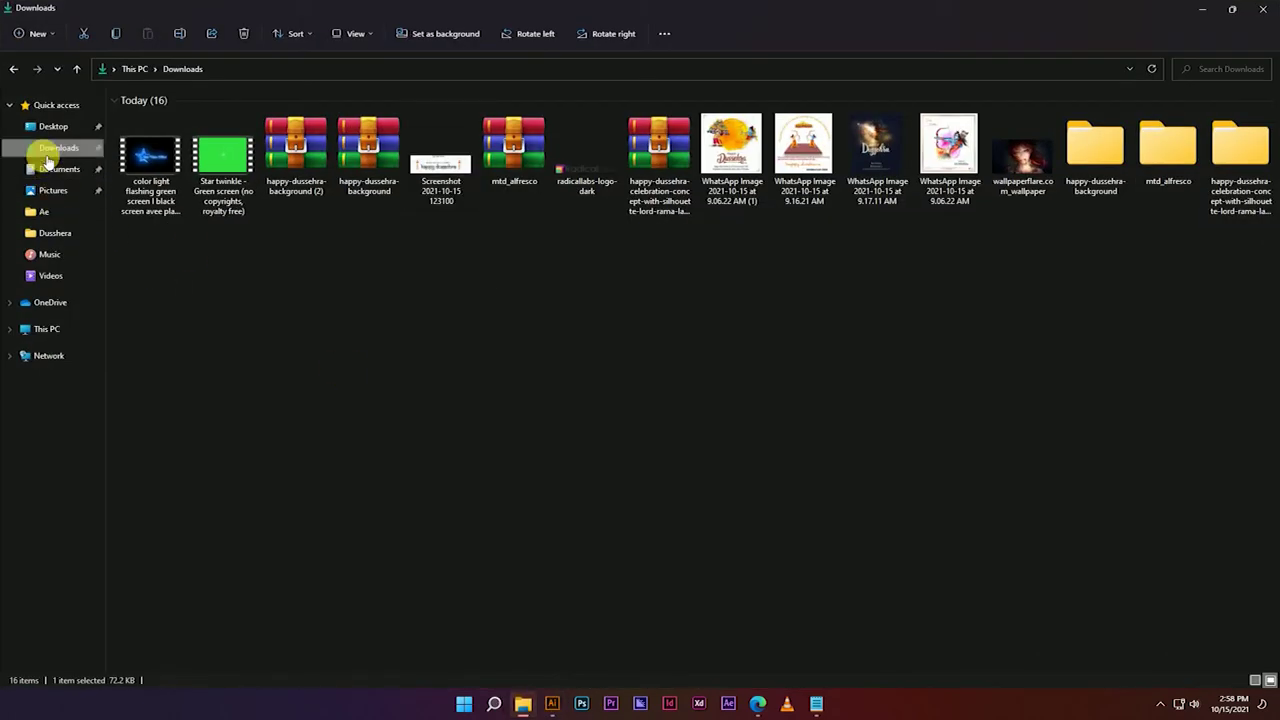
{"action": "left_click_drag", "start_coordinate": [441, 160], "coordinate": [424, 180]}
{"action": "left_click", "coordinate": [491, 294]}
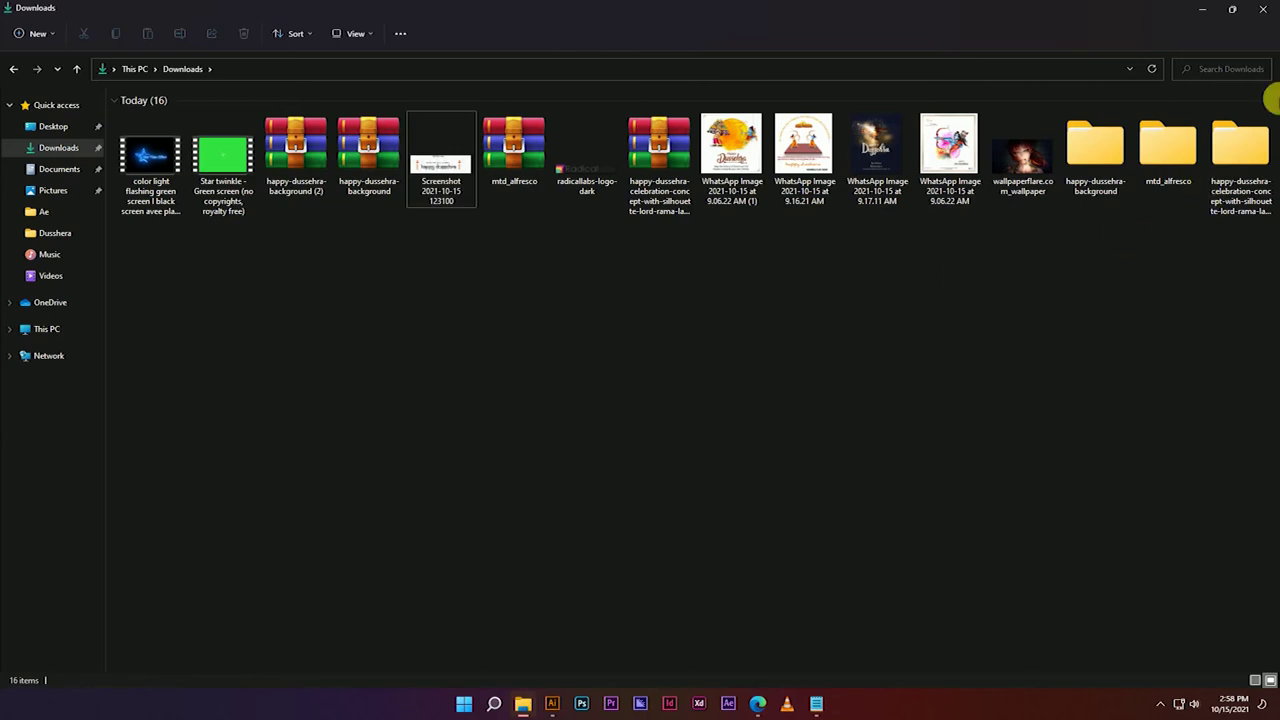
{"action": "left_click", "coordinate": [1236, 14]}
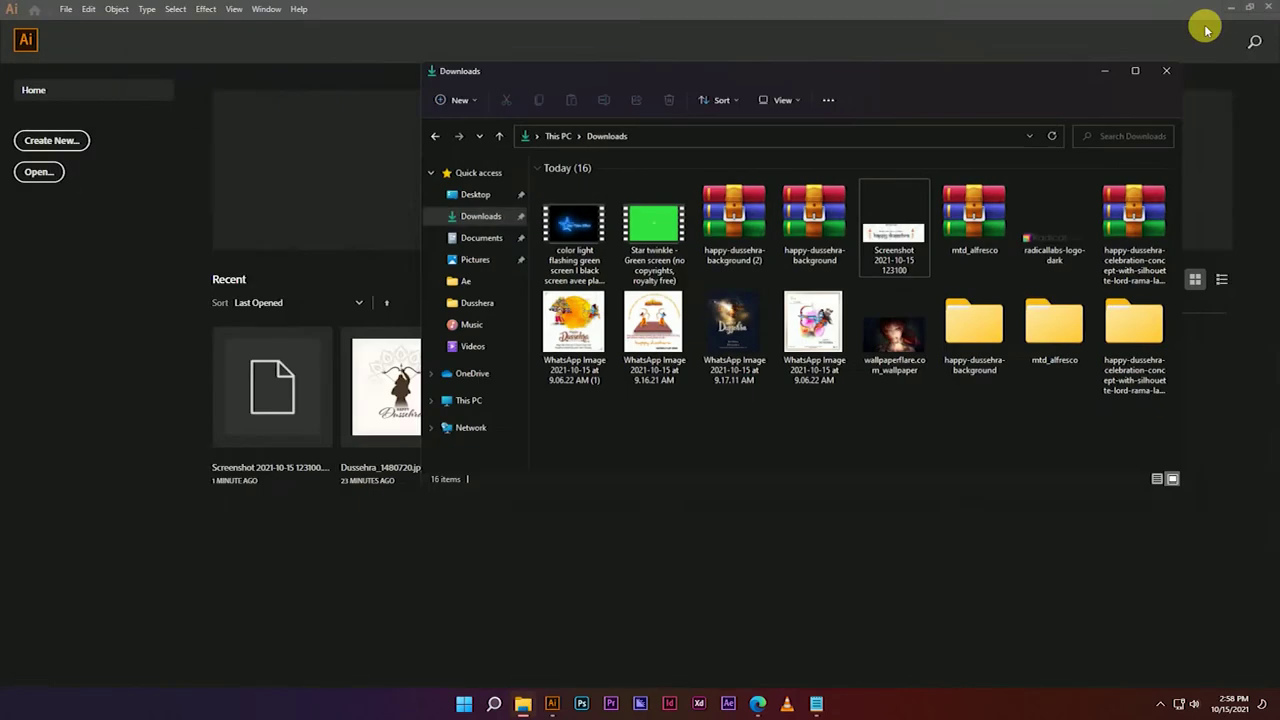
{"action": "left_click_drag", "start_coordinate": [977, 77], "coordinate": [1060, 69]}
{"action": "left_click_drag", "start_coordinate": [991, 208], "coordinate": [317, 260]}
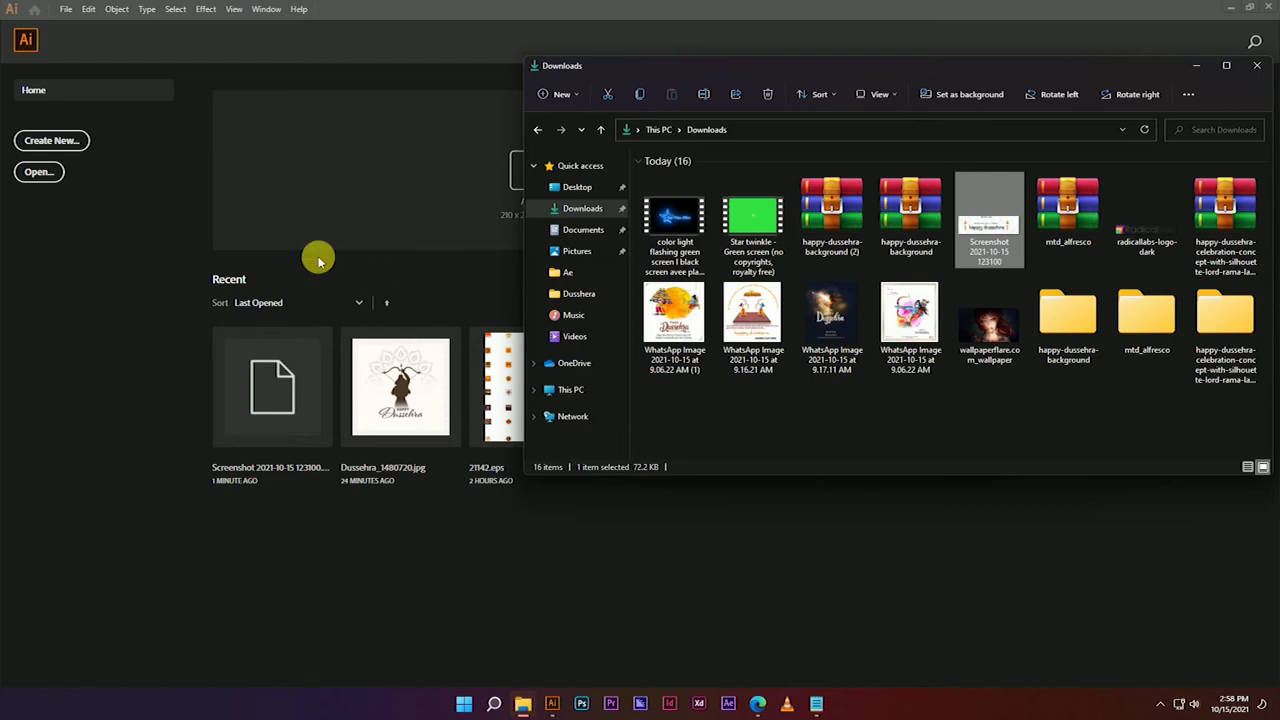
{"action": "left_click", "coordinate": [555, 212]}
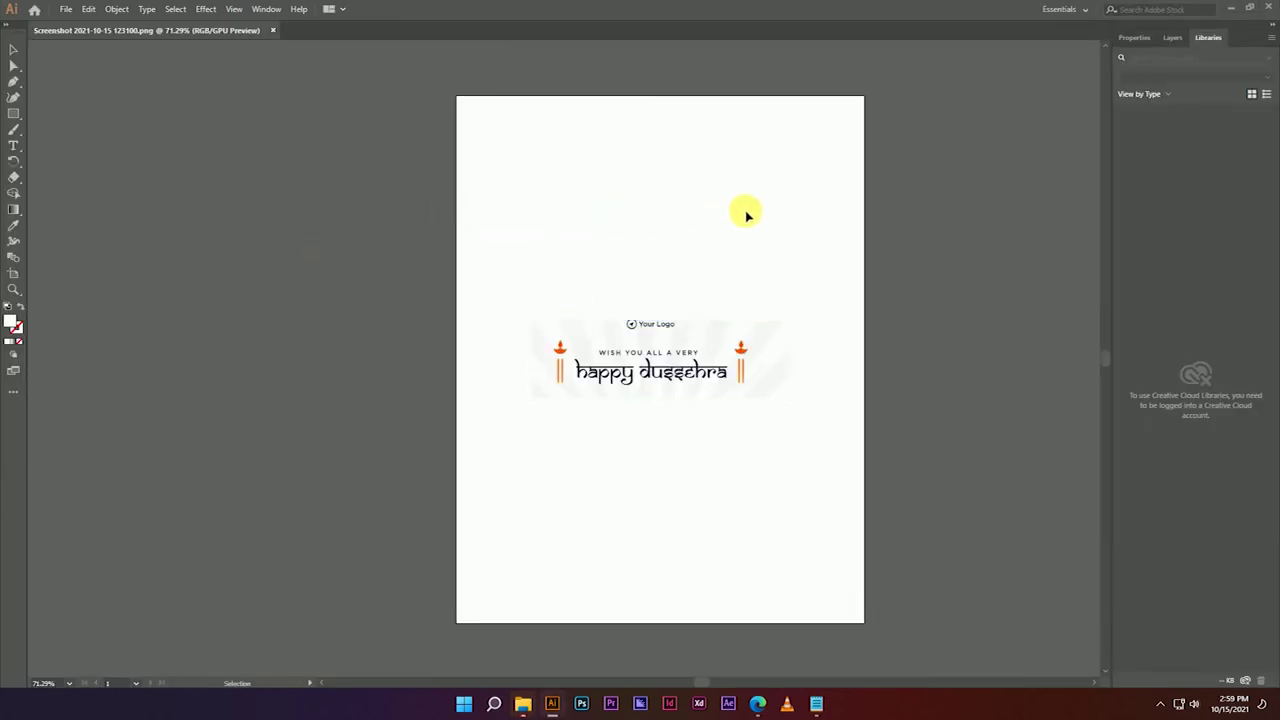
{"action": "left_click_drag", "start_coordinate": [746, 211], "coordinate": [674, 206]}
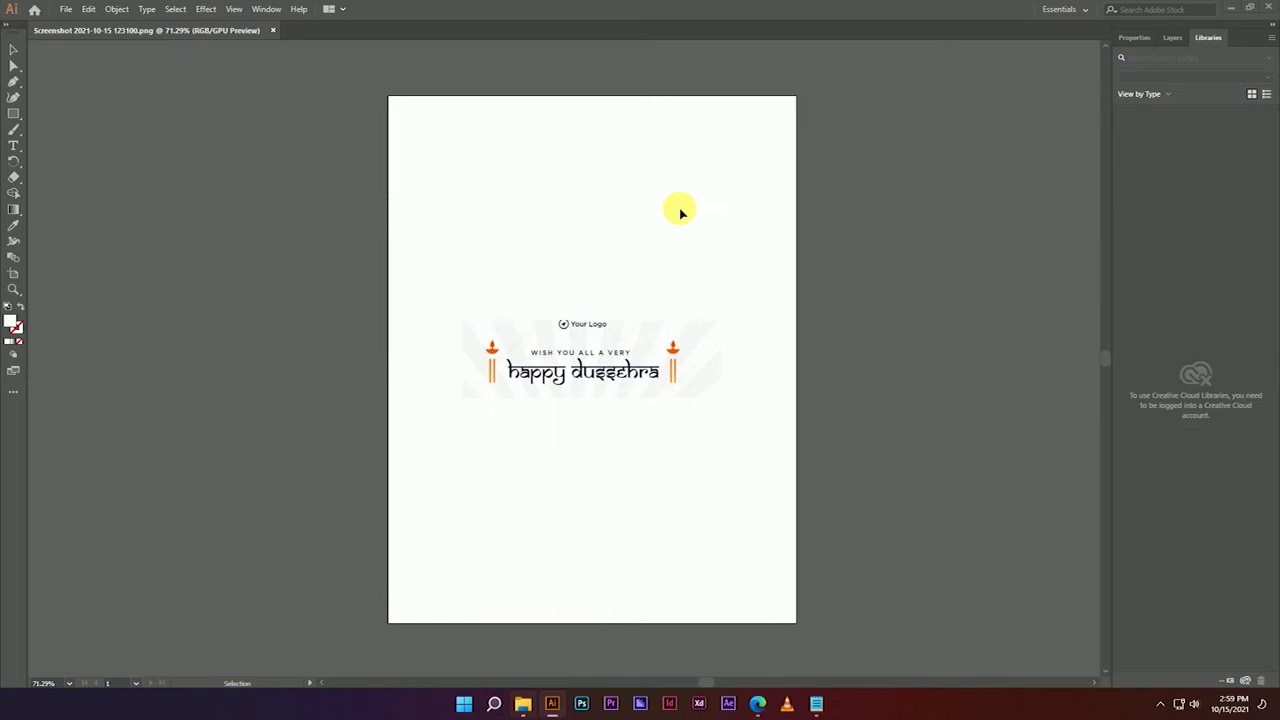
Move the Happy Dussehra banner image up and to the left on the artboard, and close the document without saving.
{"action": "left_click", "coordinate": [596, 356]}
{"action": "left_click_drag", "start_coordinate": [605, 352], "coordinate": [580, 334]}
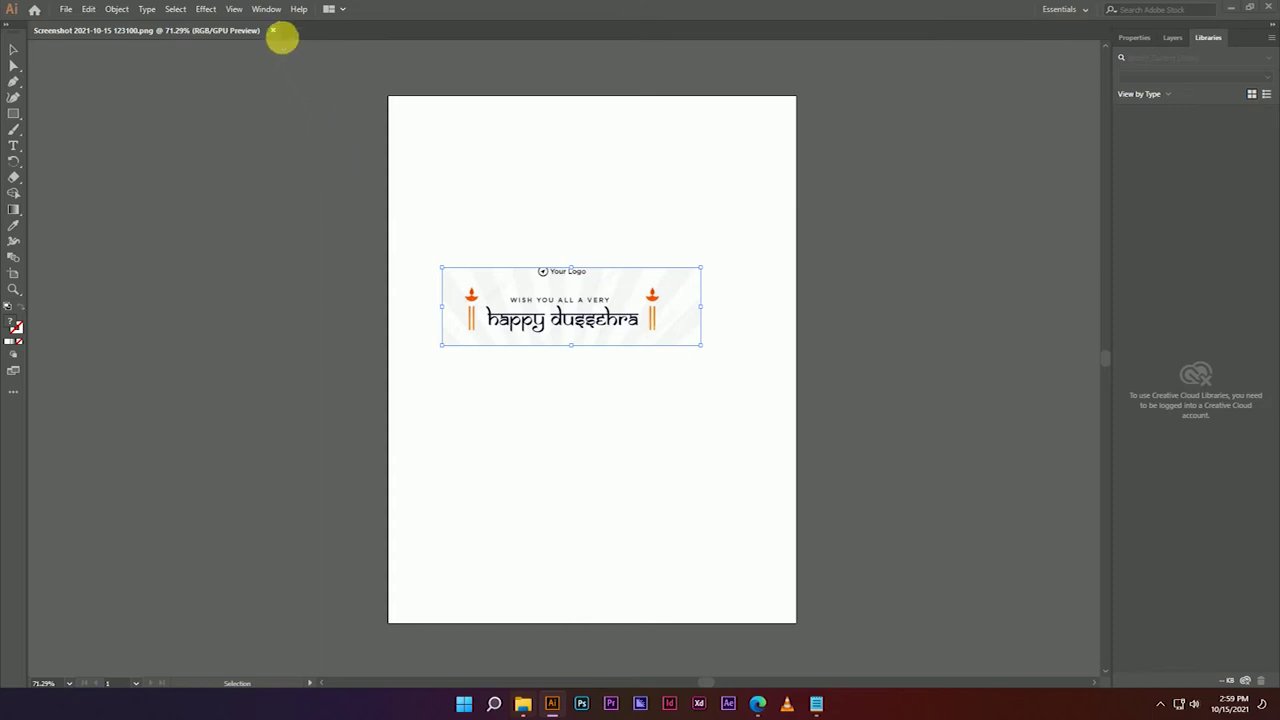
{"action": "left_click", "coordinate": [272, 31]}
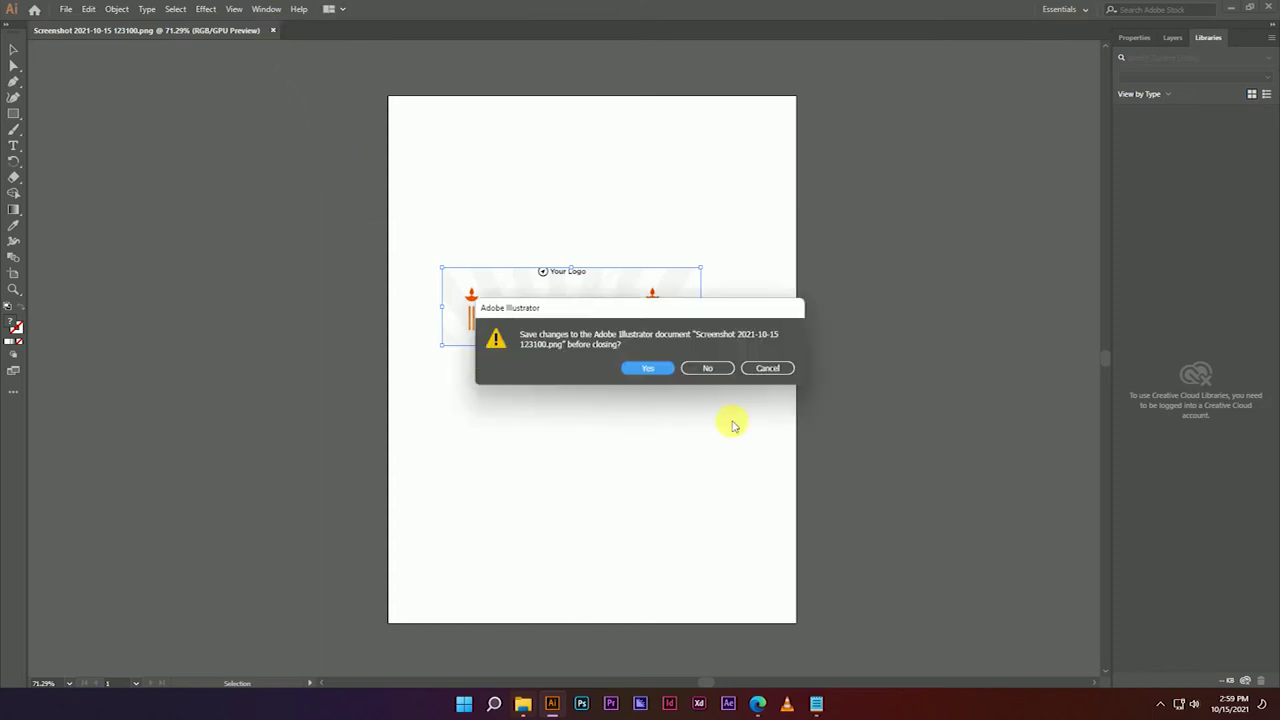
{"action": "left_click", "coordinate": [712, 369]}
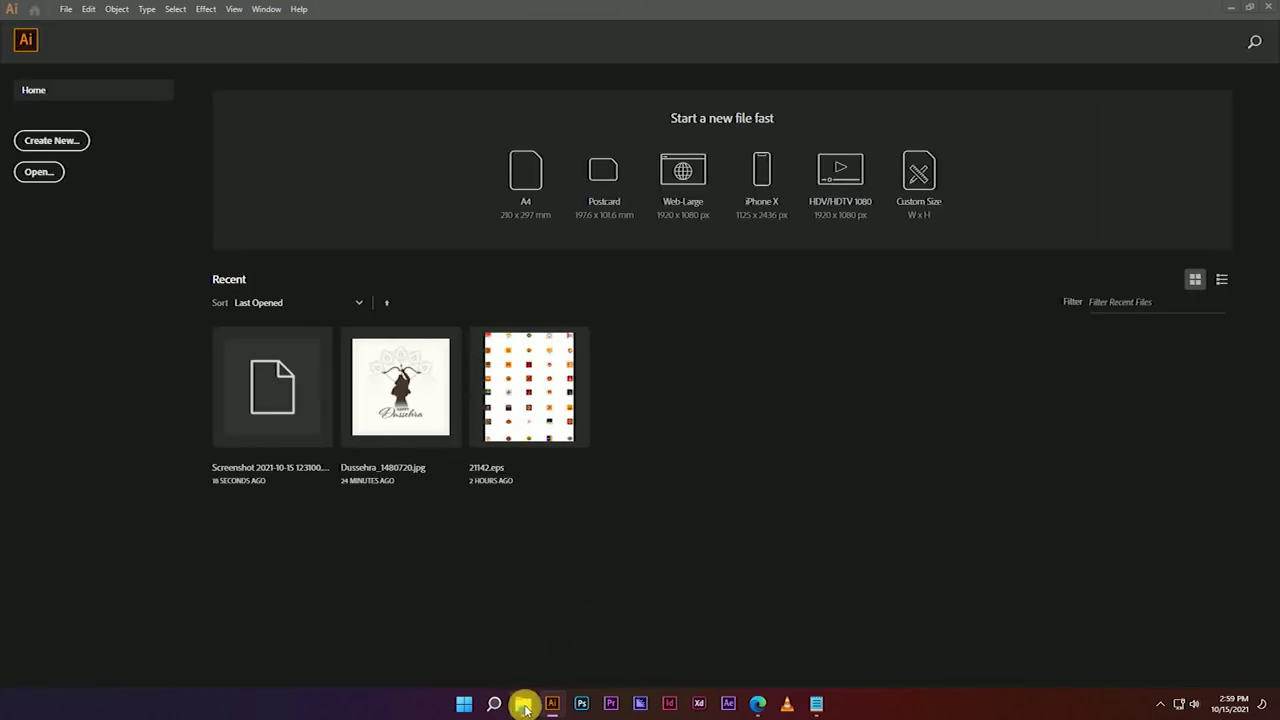
{"action": "left_click", "coordinate": [524, 706]}
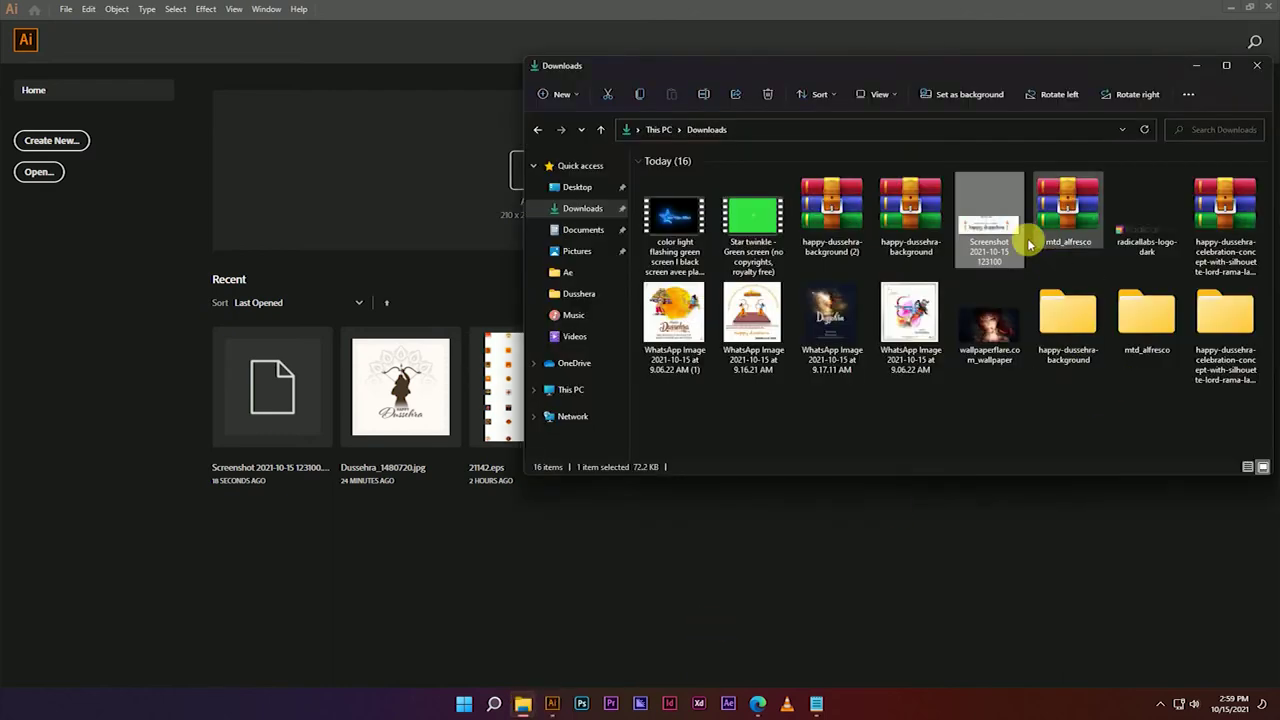
{"action": "left_click_drag", "start_coordinate": [997, 225], "coordinate": [367, 291]}
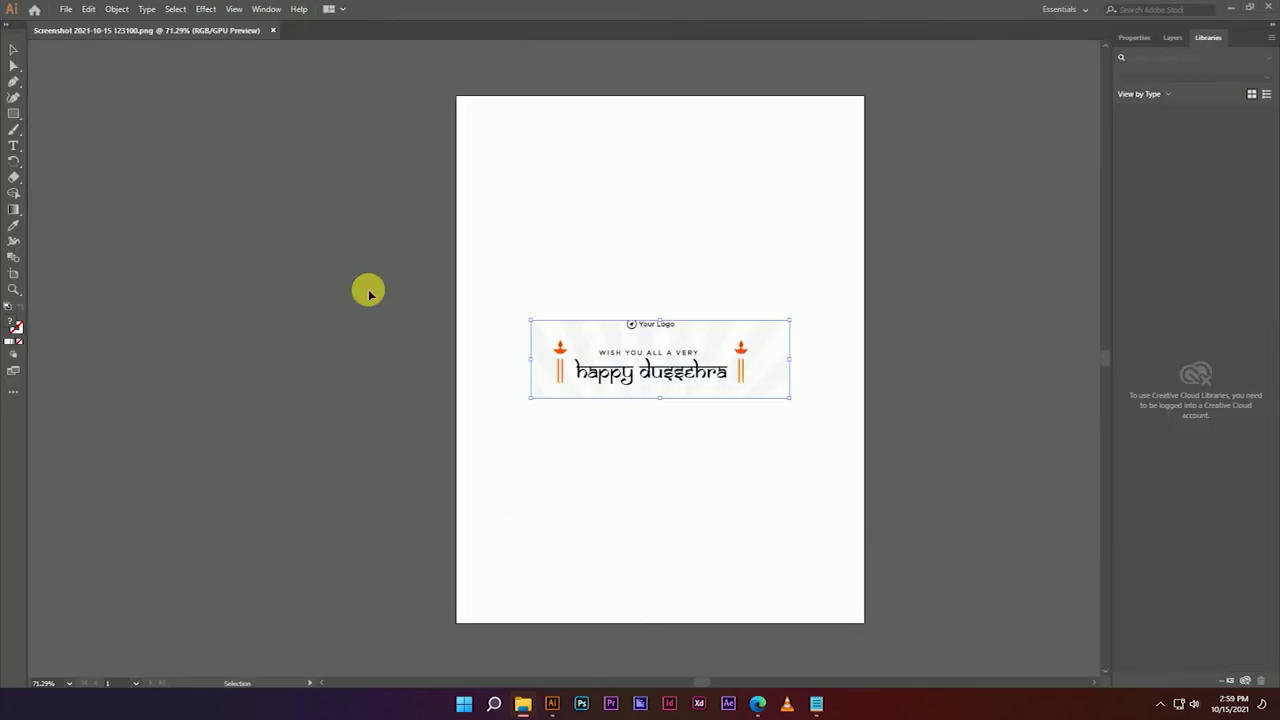
{"action": "right_click", "coordinate": [374, 236]}
{"action": "left_click", "coordinate": [263, 274]}
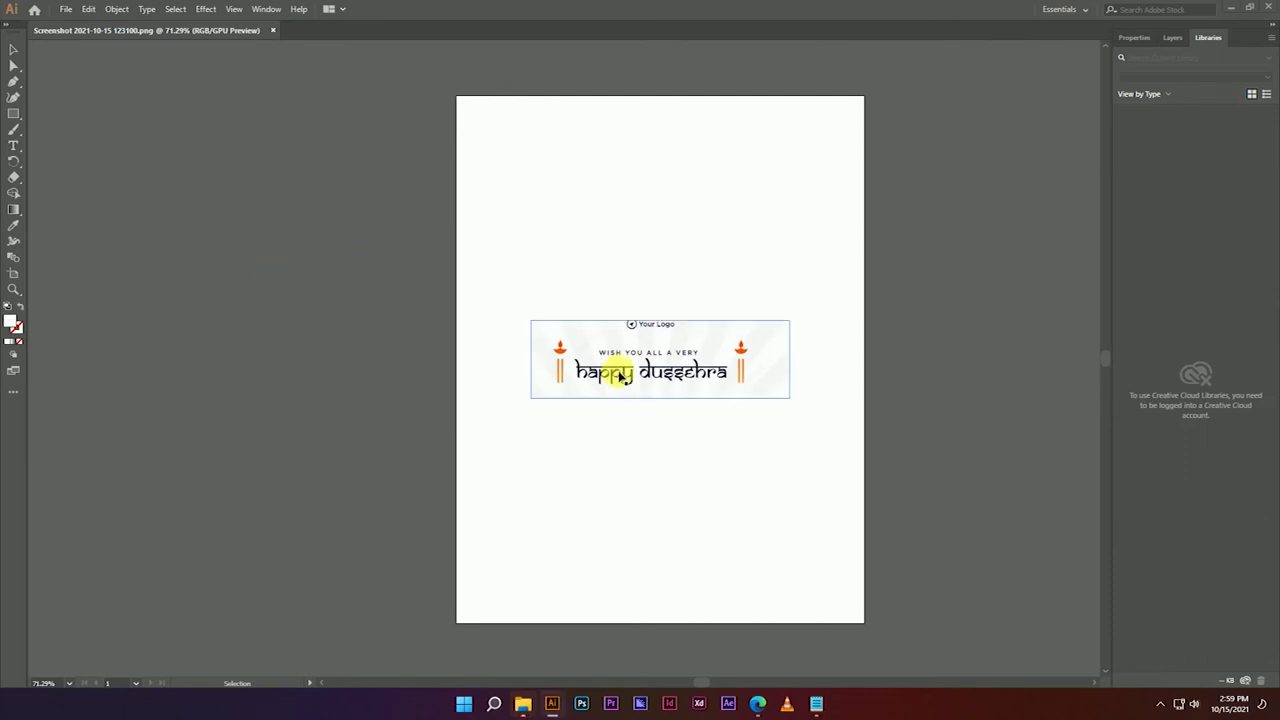
Nudge the banner image slightly up and to the left, and close the screenshot document without saving changes.
{"action": "mouse_move", "coordinate": [660, 356]}
{"action": "left_mouse_down"}
{"action": "mouse_move", "coordinate": [551, 358]}
{"action": "mouse_move", "coordinate": [619, 350]}
{"action": "mouse_move", "coordinate": [680, 374]}
{"action": "mouse_move", "coordinate": [641, 345]}
{"action": "left_mouse_up"}
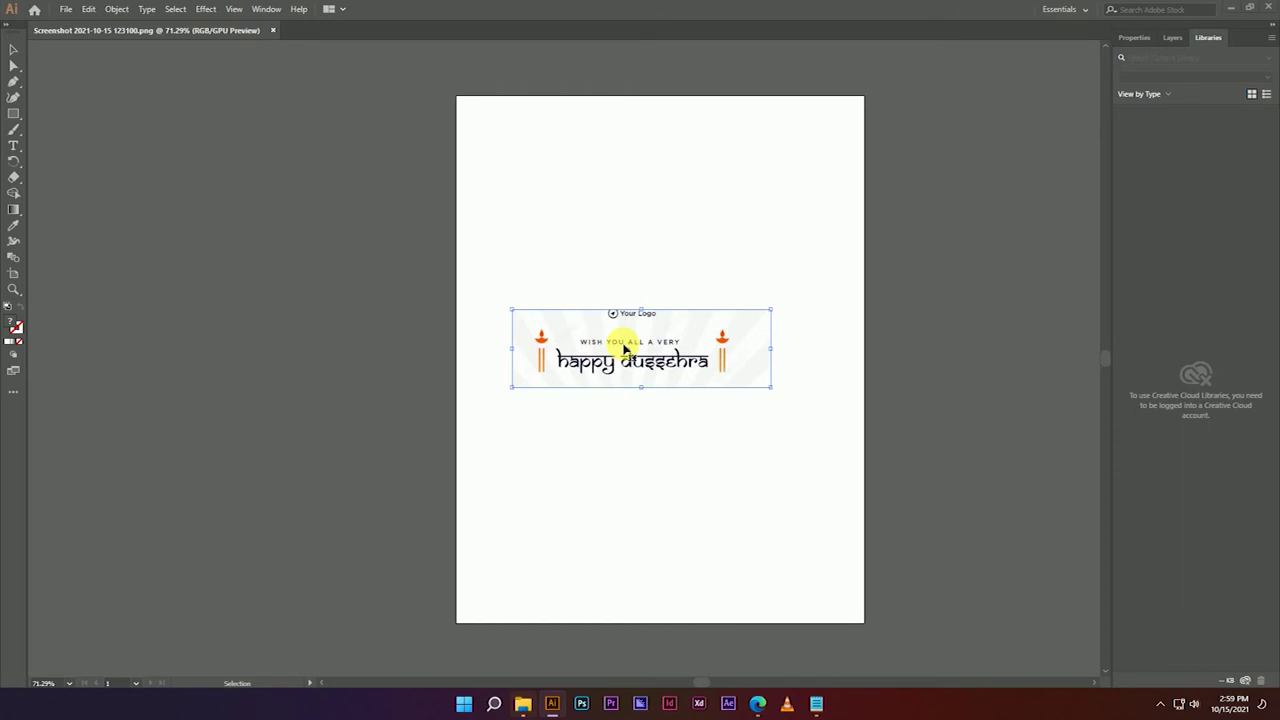
{"action": "key", "text": "ctrl+w"}
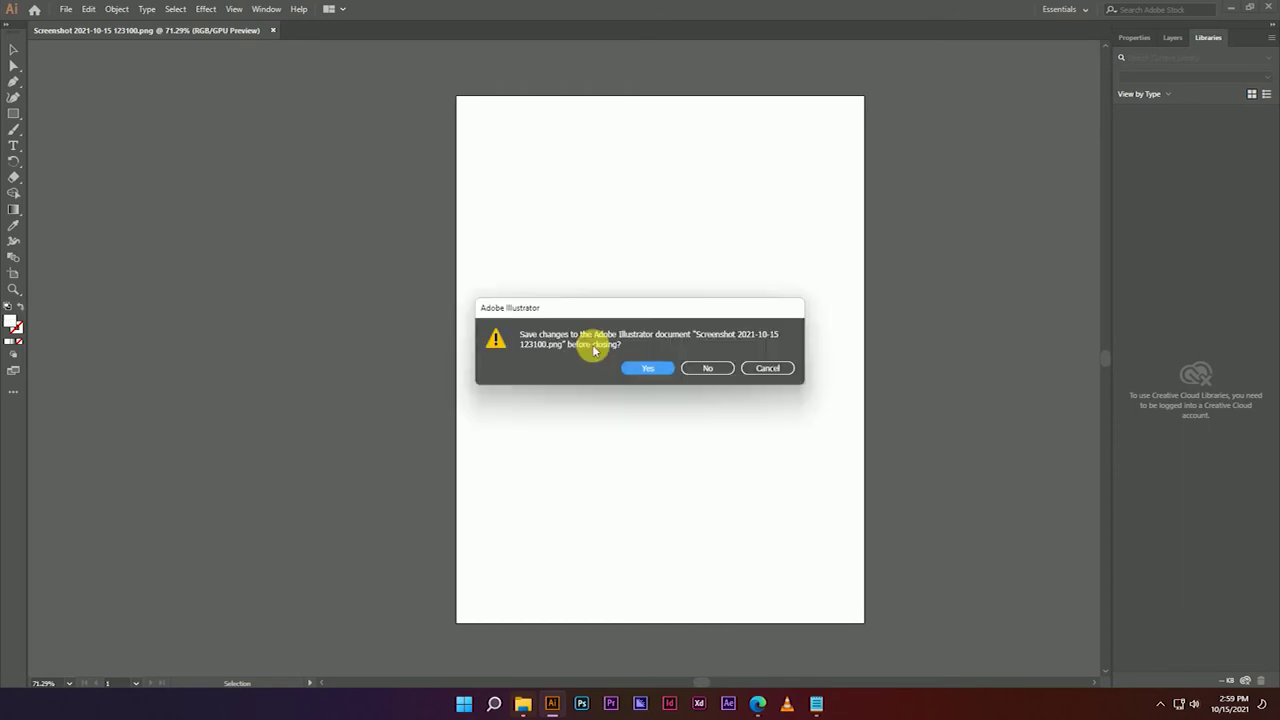
{"action": "left_click", "coordinate": [706, 366]}
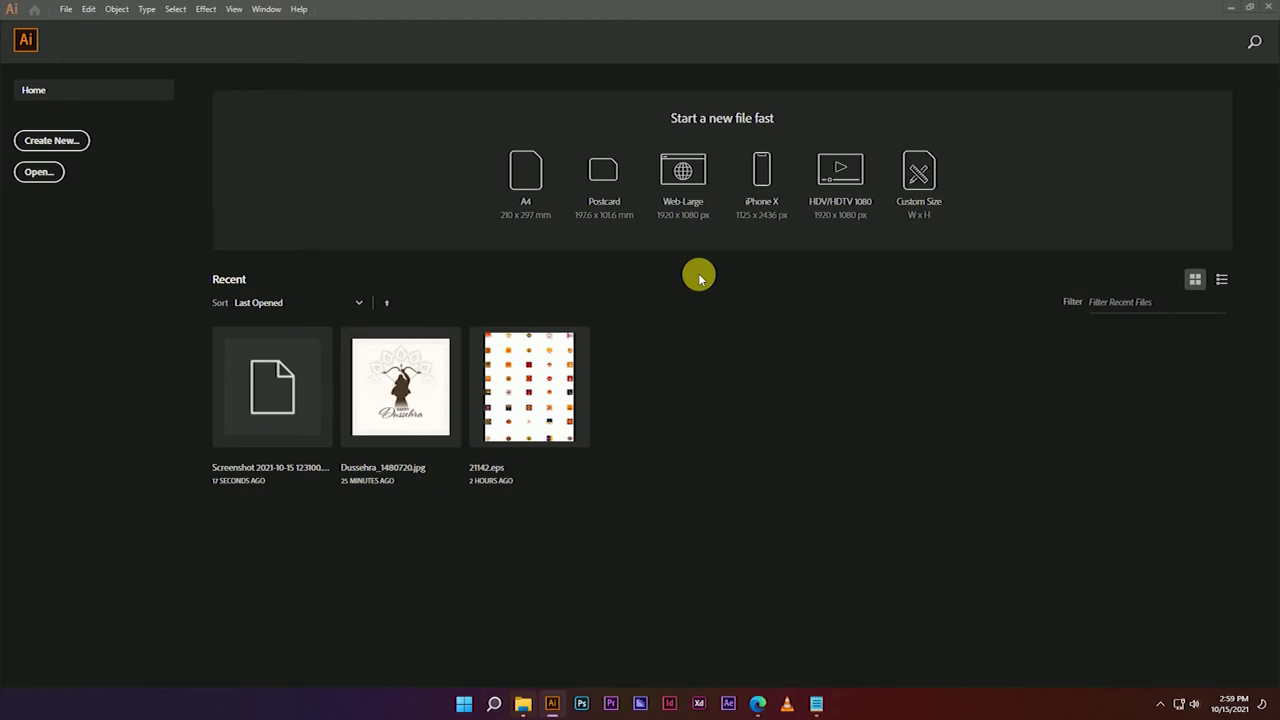
Minimize Illustrator and close the Downloads window to return to a clear desktop.
{"action": "left_click", "coordinate": [1230, 7]}
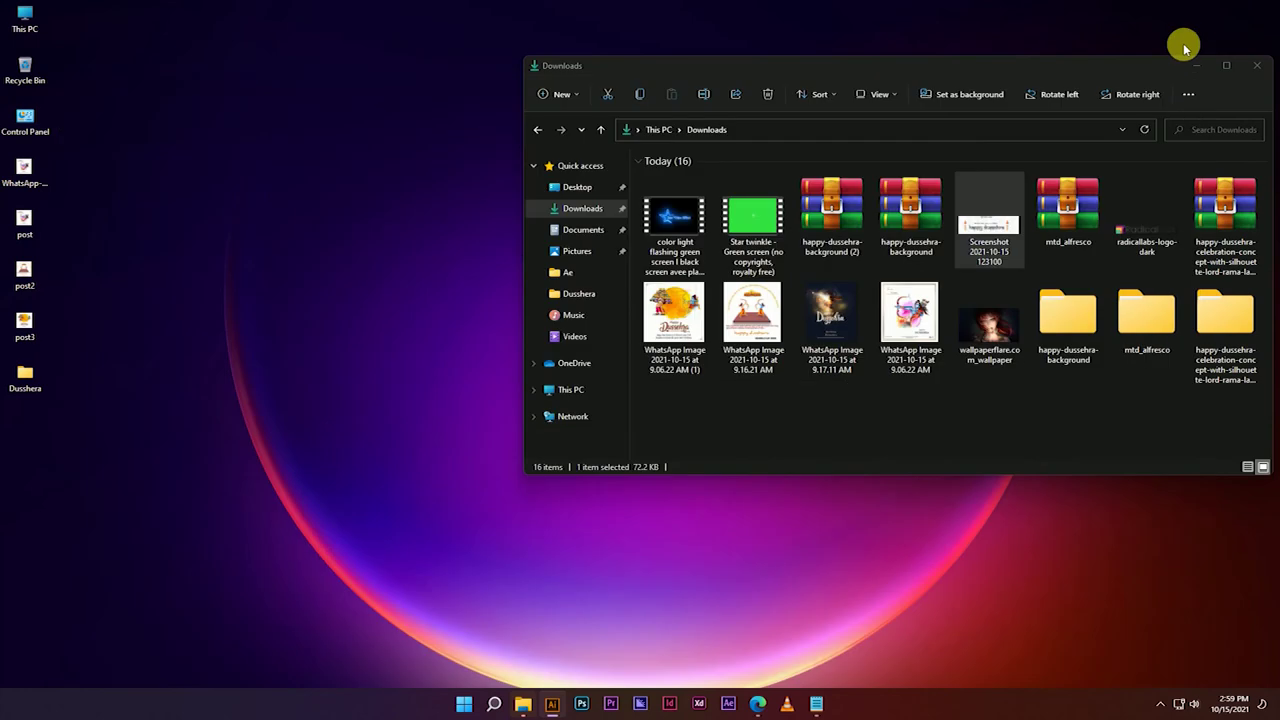
{"action": "right_click", "coordinate": [363, 200]}
{"action": "left_click", "coordinate": [391, 237]}
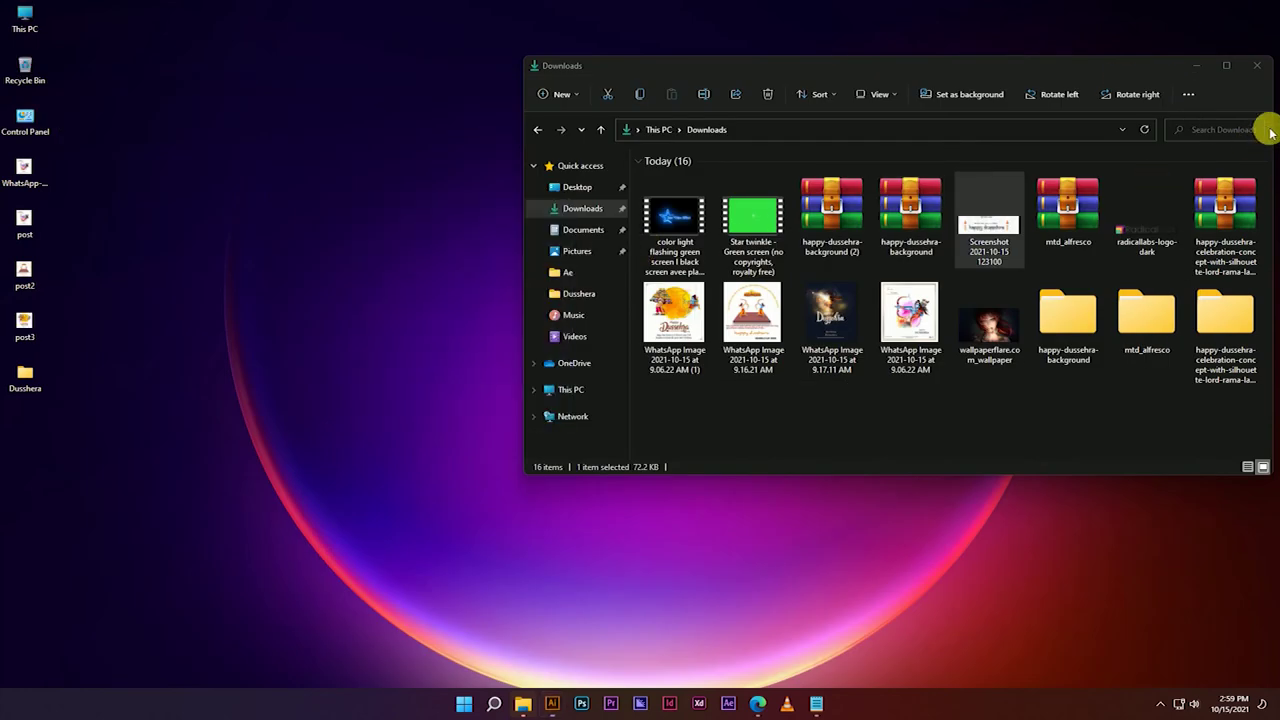
{"action": "left_click", "coordinate": [1257, 63]}
{"action": "right_click", "coordinate": [746, 108]}
{"action": "left_click", "coordinate": [781, 163]}
Launch Registry Editor by running the regedit command from the Run dialog.
{"action": "key", "text": "super+r"}
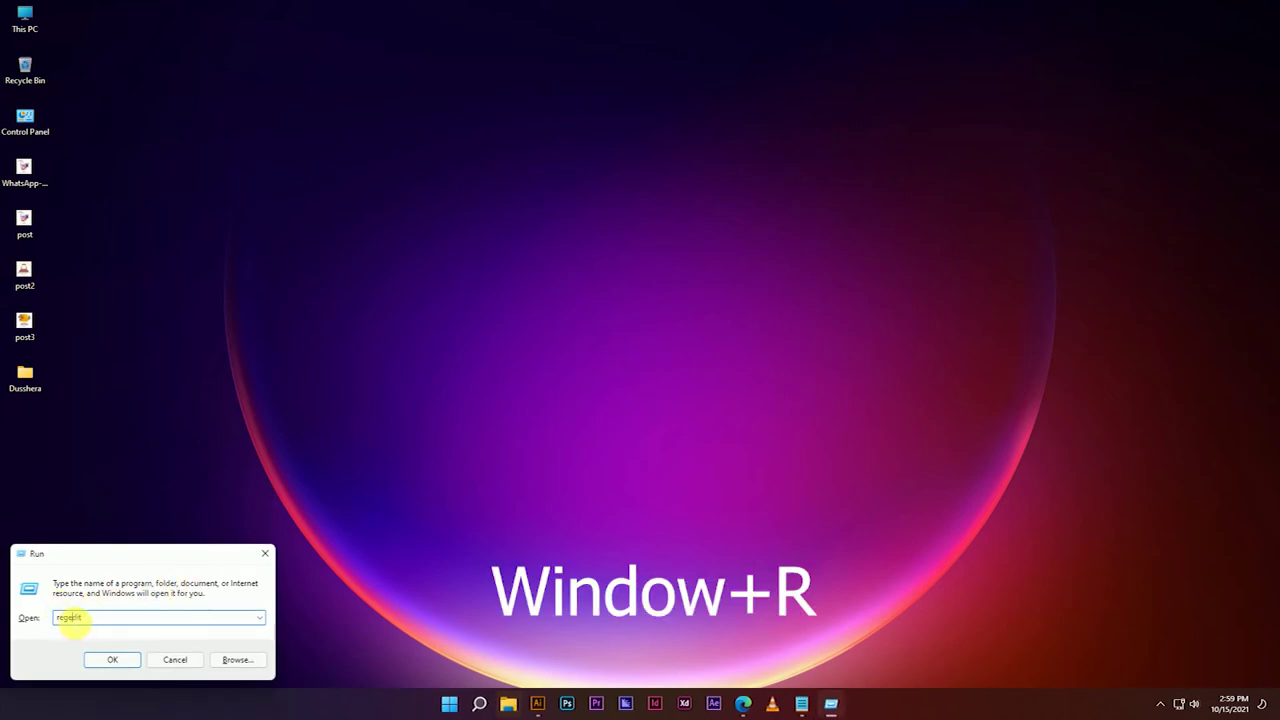
{"action": "left_click_drag", "start_coordinate": [91, 621], "coordinate": [57, 617]}
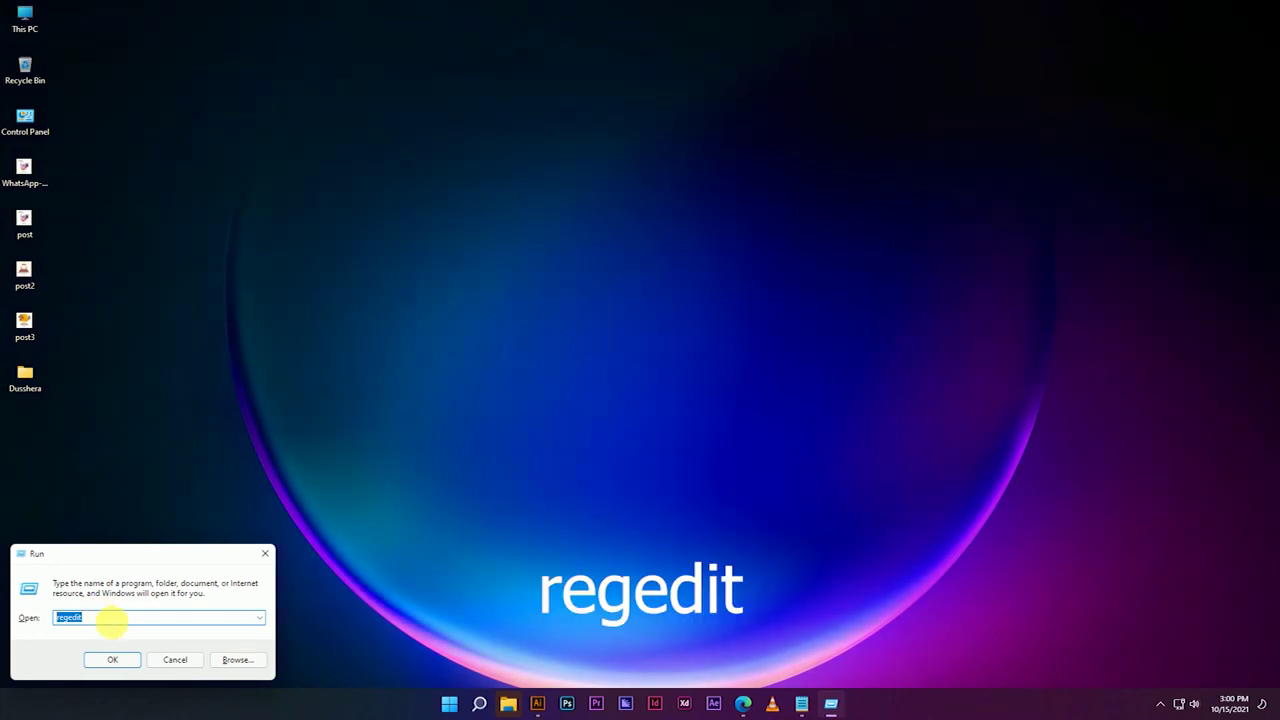
{"action": "left_click_drag", "start_coordinate": [112, 622], "coordinate": [50, 617]}
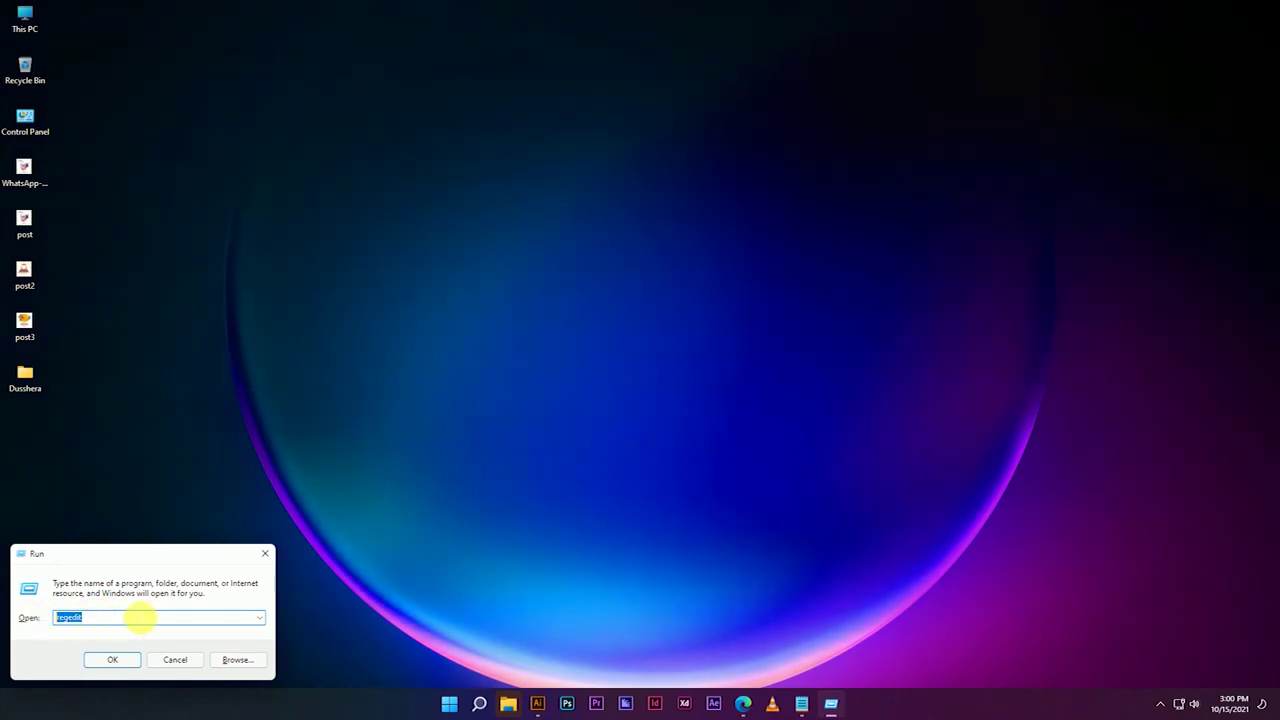
{"action": "left_click", "coordinate": [118, 662]}
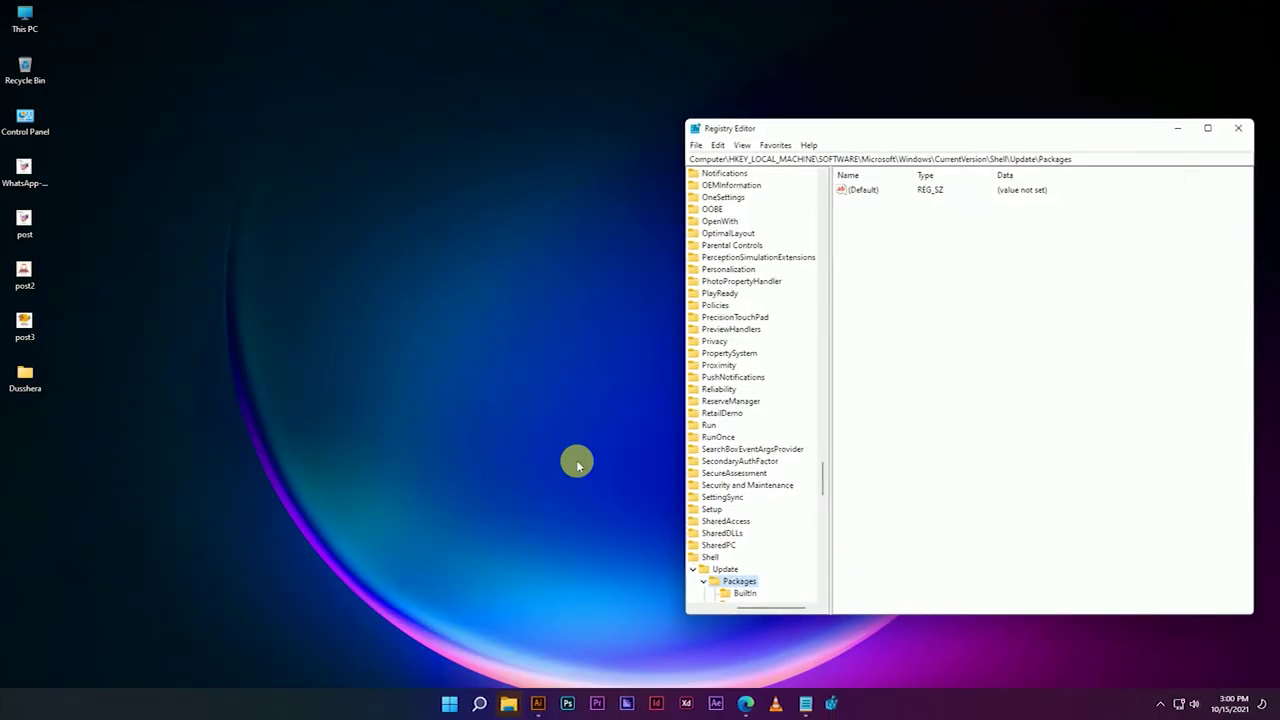
Create a DWORD (32-bit) value with the default name in the Shell\Update\Packages key.
{"action": "left_click_drag", "start_coordinate": [1096, 161], "coordinate": [692, 170]}
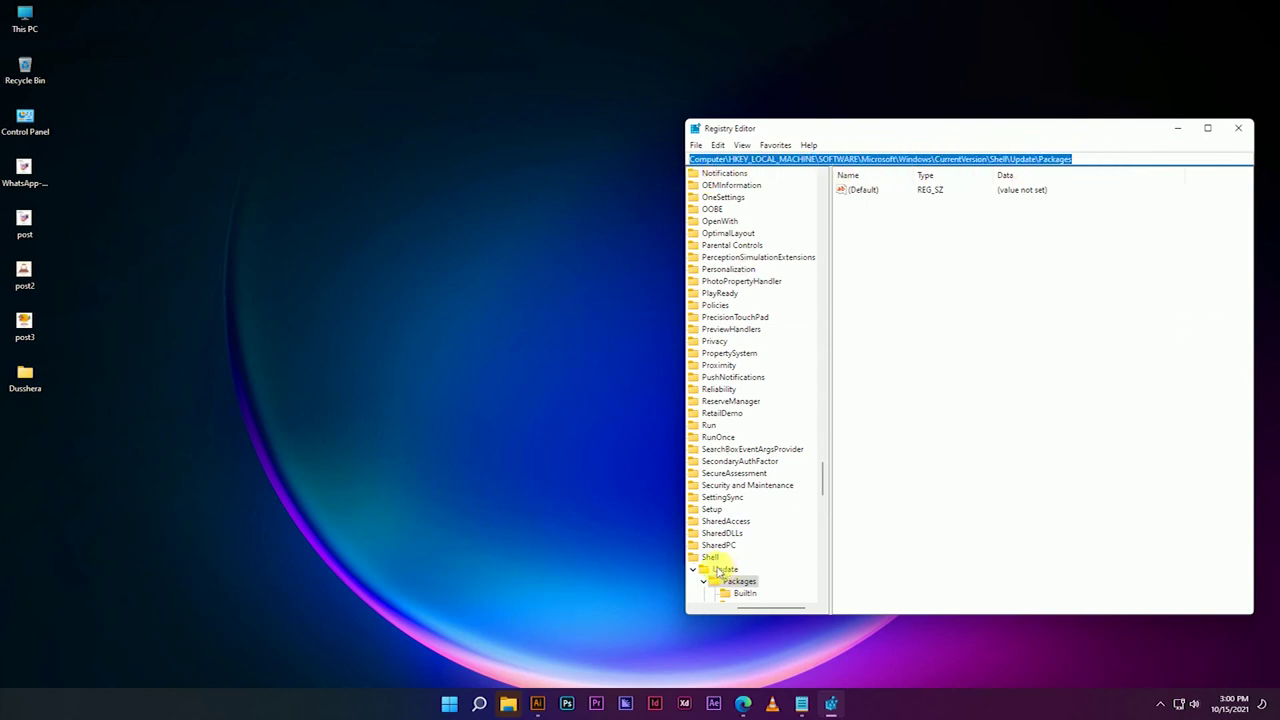
{"action": "scroll", "coordinate": [718, 570], "scroll_direction": "down", "scroll_amount": 2}
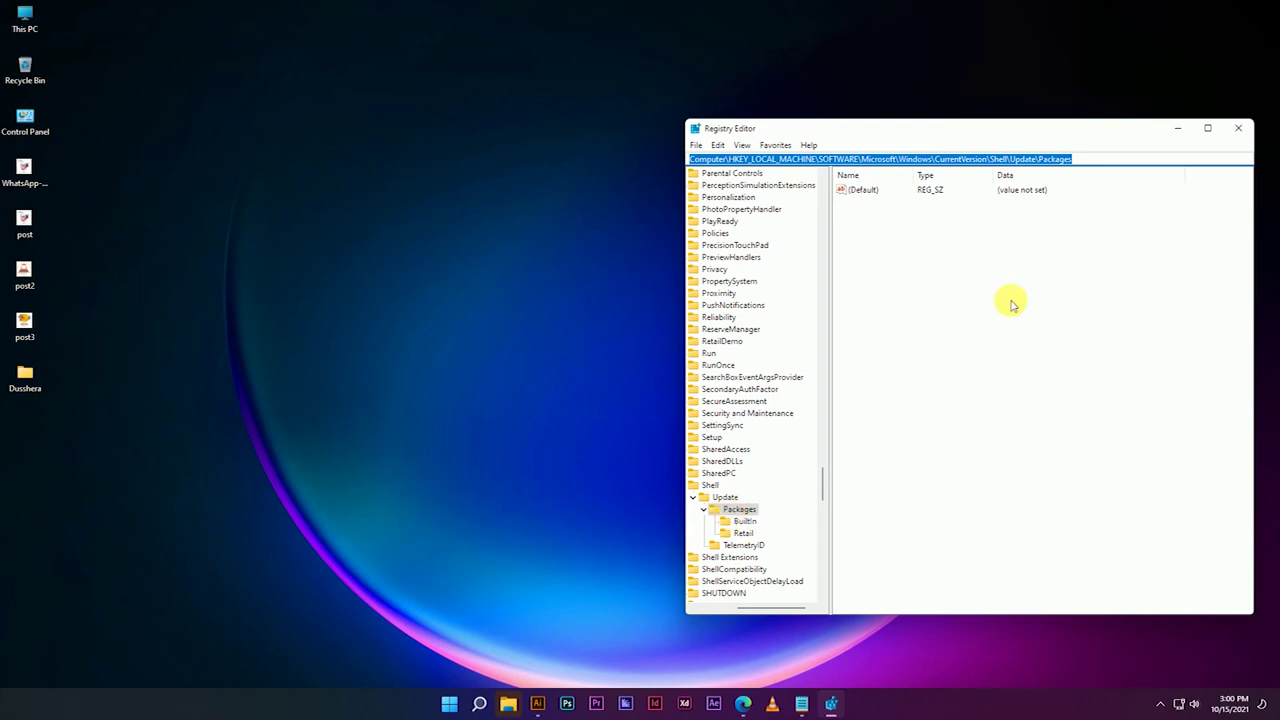
{"action": "left_click", "coordinate": [1088, 161]}
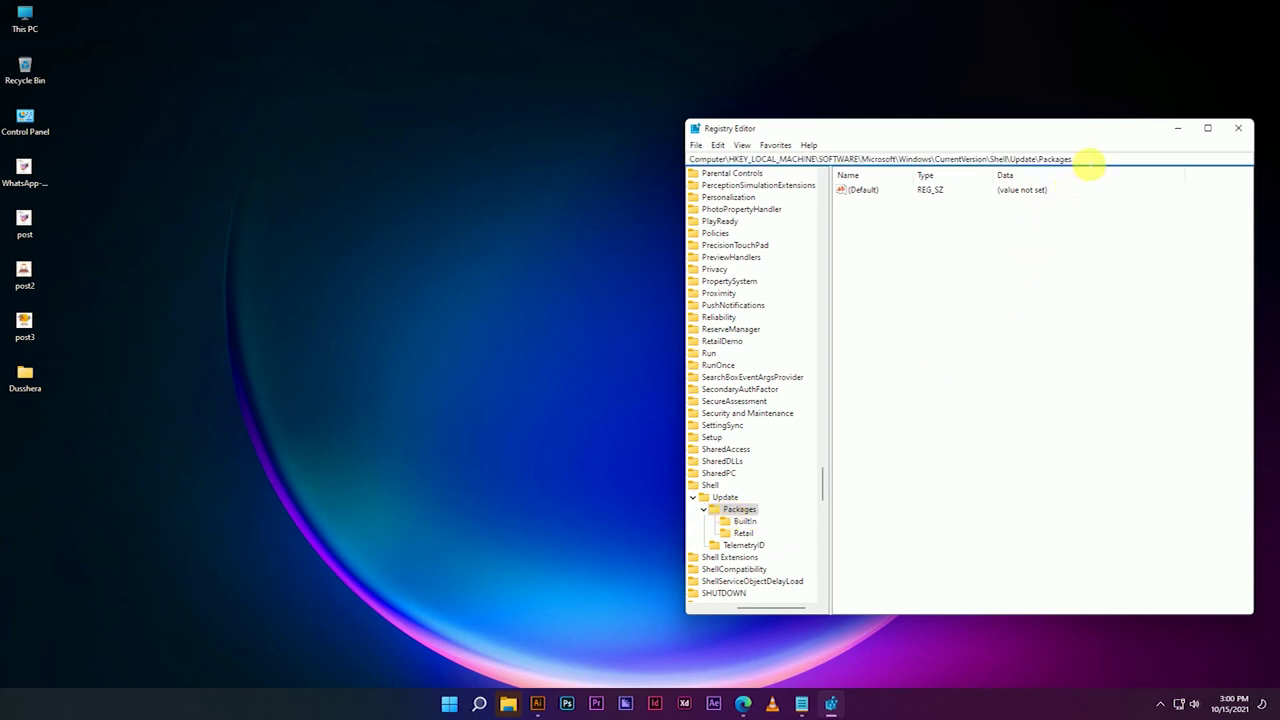
{"action": "left_click", "coordinate": [891, 252]}
{"action": "mouse_move", "coordinate": [905, 258]}
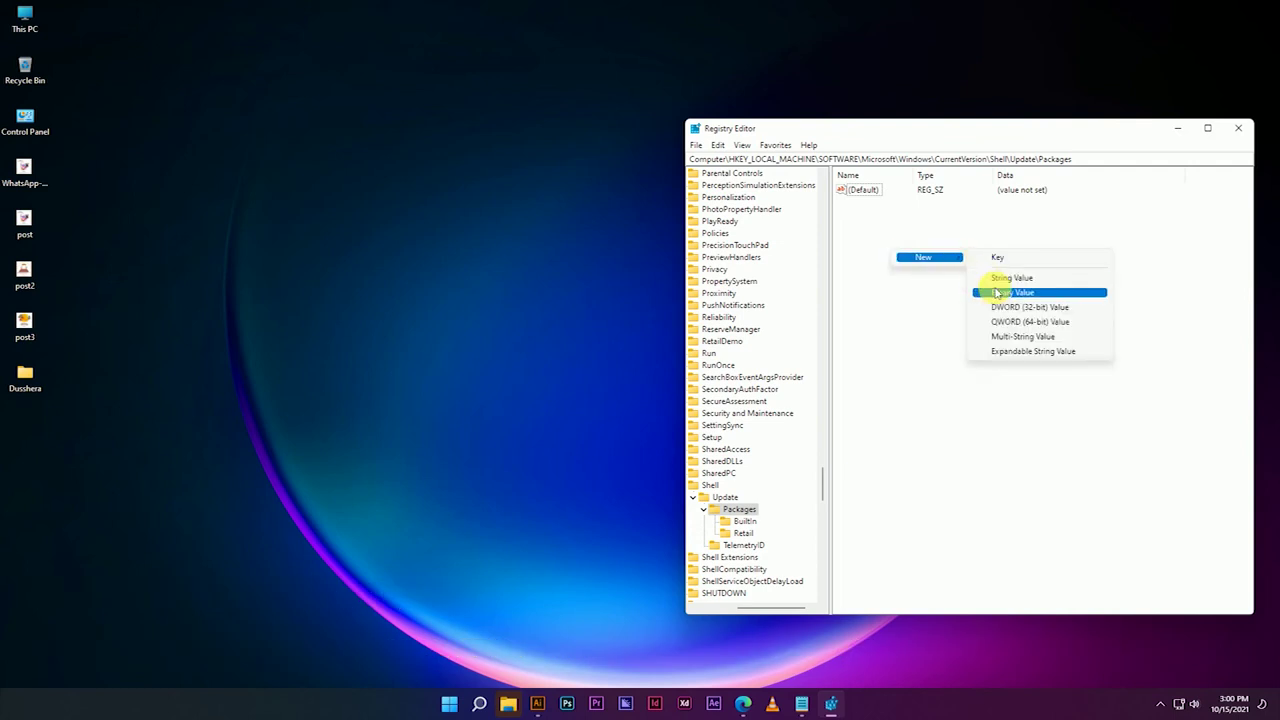
{"action": "left_click", "coordinate": [1051, 307]}
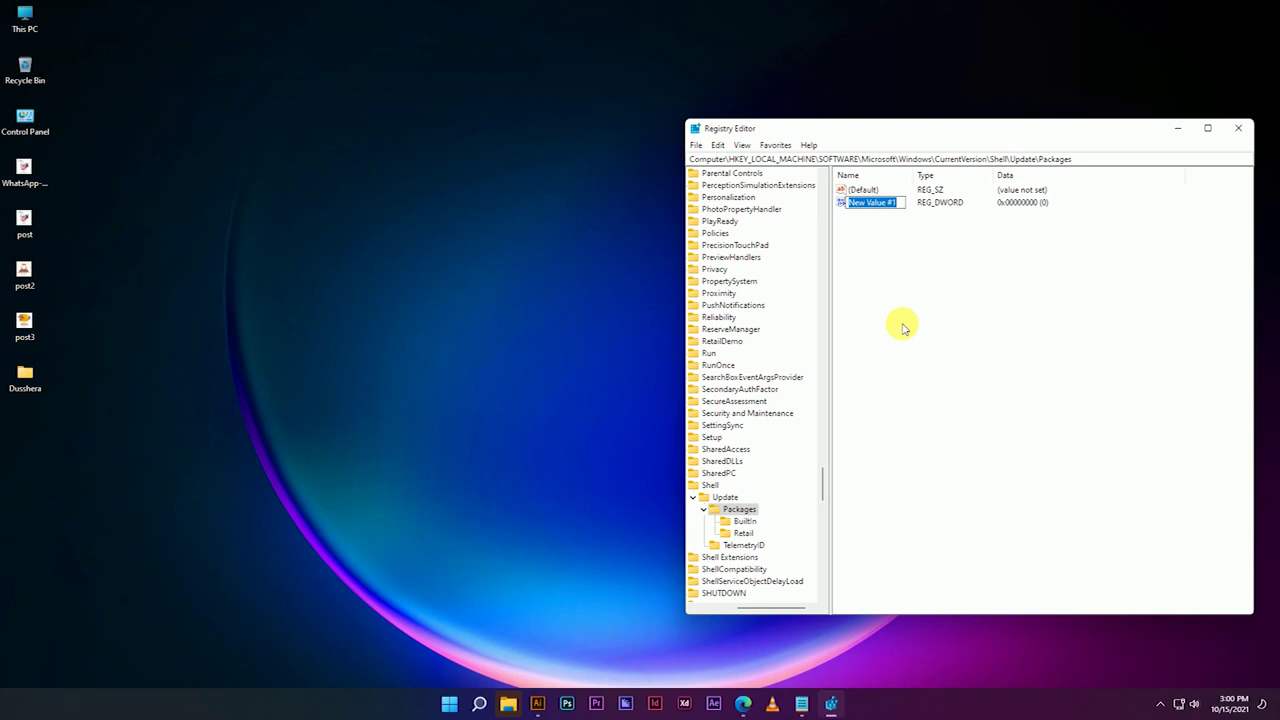
Copy the value name DisabledDocking from the Notepad notes and minimize Notepad.
{"action": "left_click", "coordinate": [806, 708]}
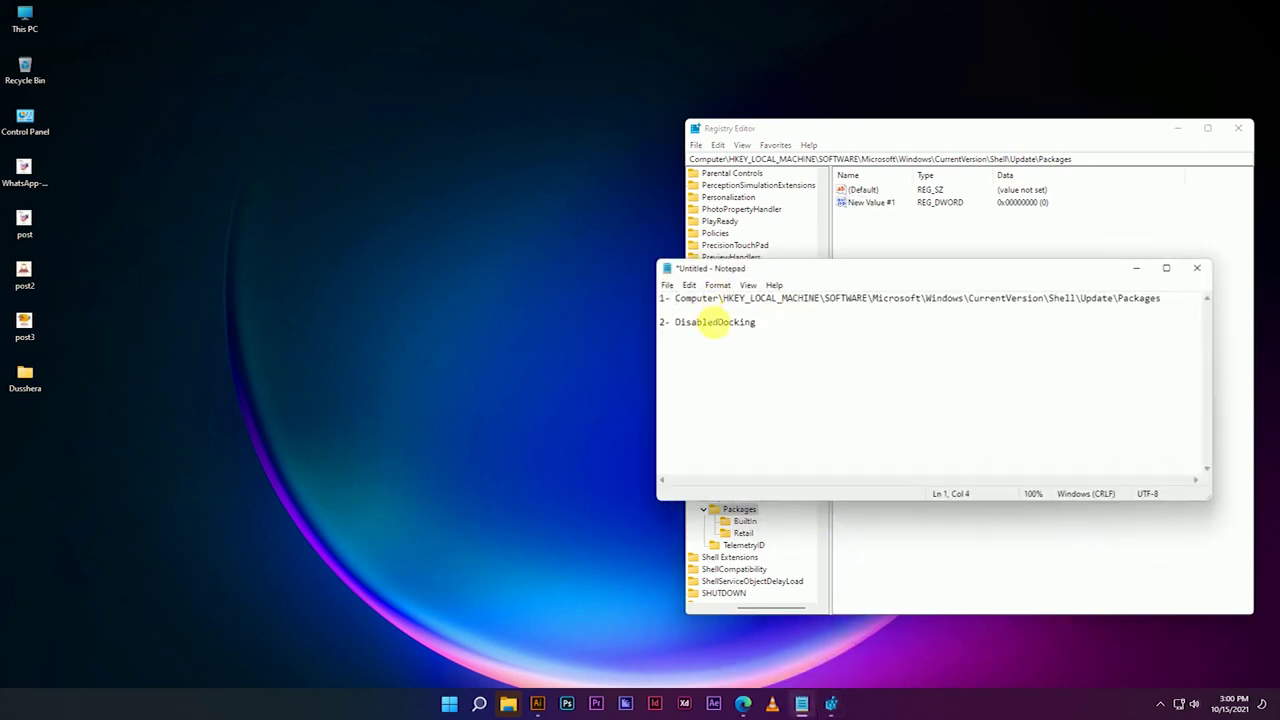
{"action": "left_click_drag", "start_coordinate": [760, 322], "coordinate": [692, 337]}
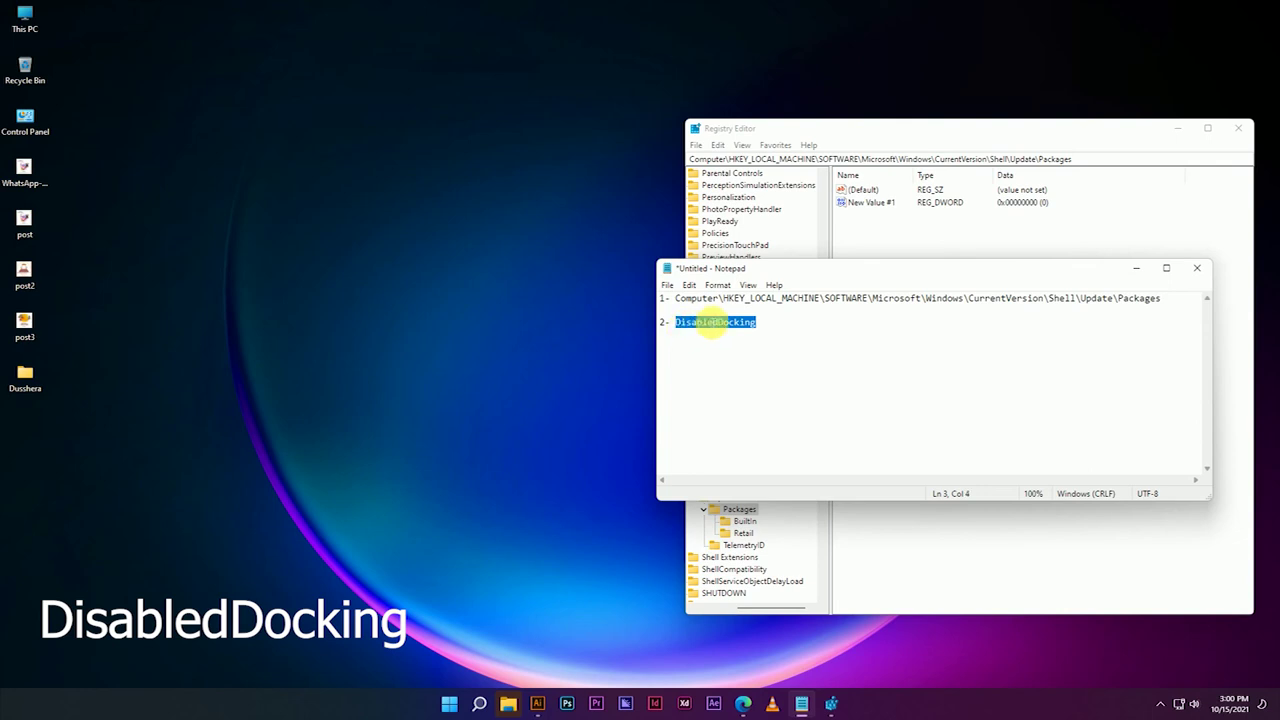
{"action": "right_click", "coordinate": [716, 322]}
{"action": "left_click", "coordinate": [750, 363]}
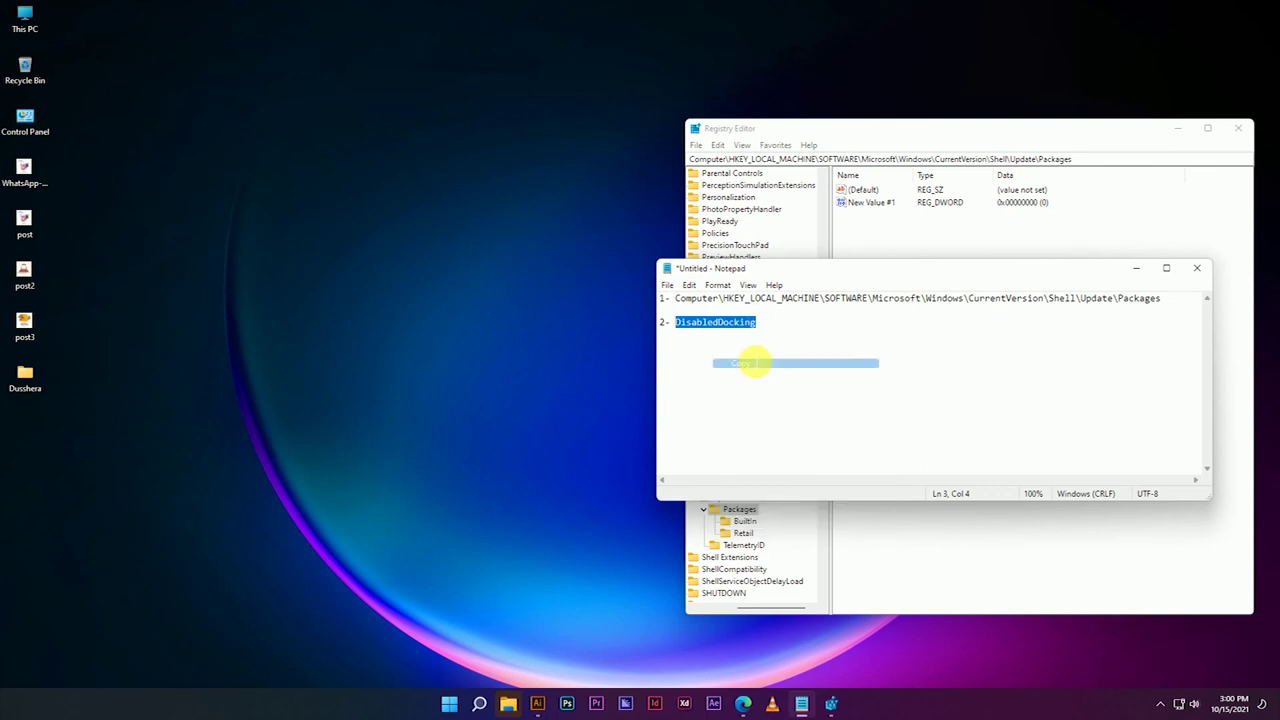
{"action": "left_click", "coordinate": [1136, 268]}
Delete the New Value #1 DWORD from the Packages key and confirm the deletion.
{"action": "left_click", "coordinate": [880, 203]}
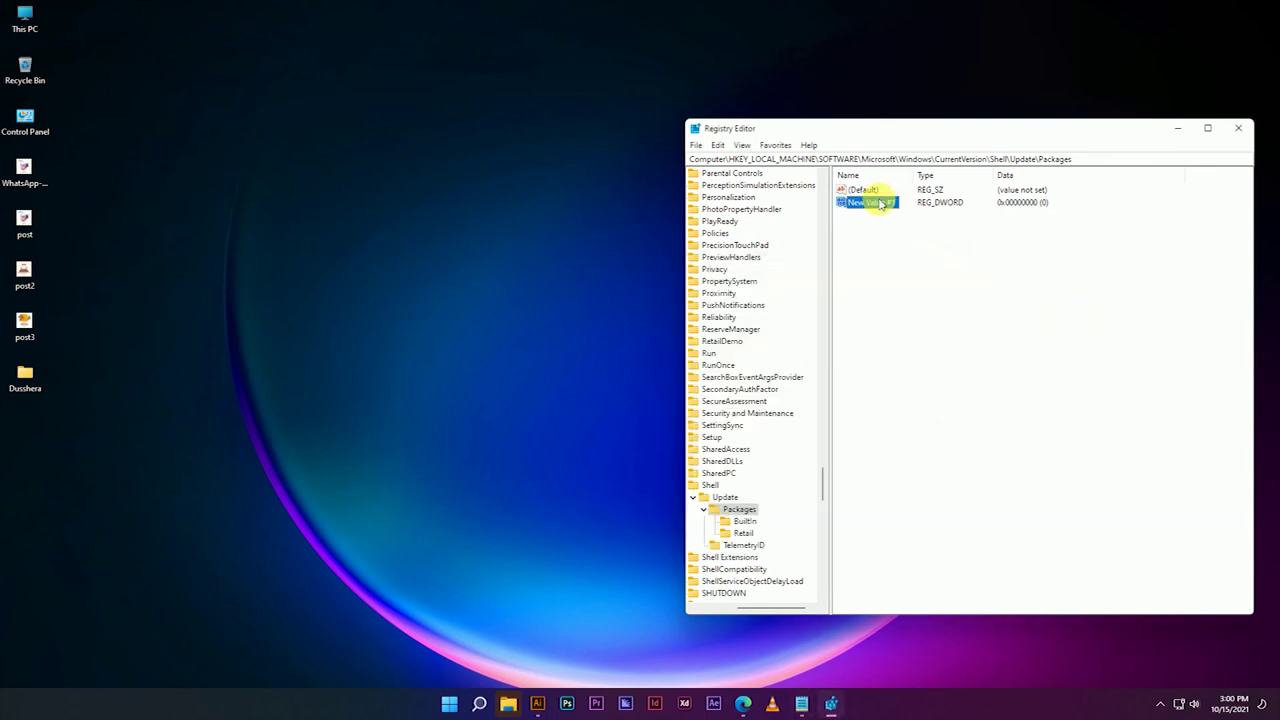
{"action": "left_click", "coordinate": [877, 204]}
{"action": "key", "text": "Escape"}
{"action": "key", "text": "Delete"}
{"action": "left_click", "coordinate": [745, 350]}
Add a DWORD (32-bit) value named DisabledDocking to the Shell\Update\Packages key.
{"action": "right_click", "coordinate": [897, 275]}
{"action": "mouse_move", "coordinate": [931, 280]}
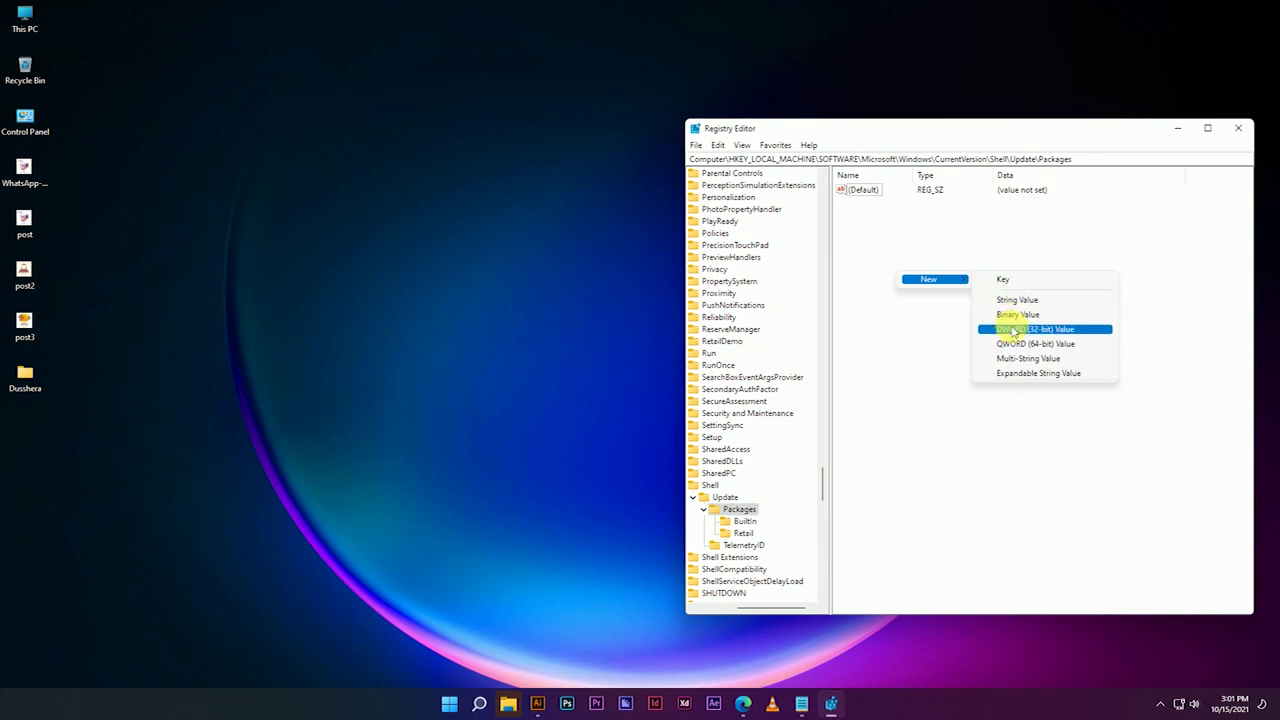
{"action": "left_click", "coordinate": [1068, 332]}
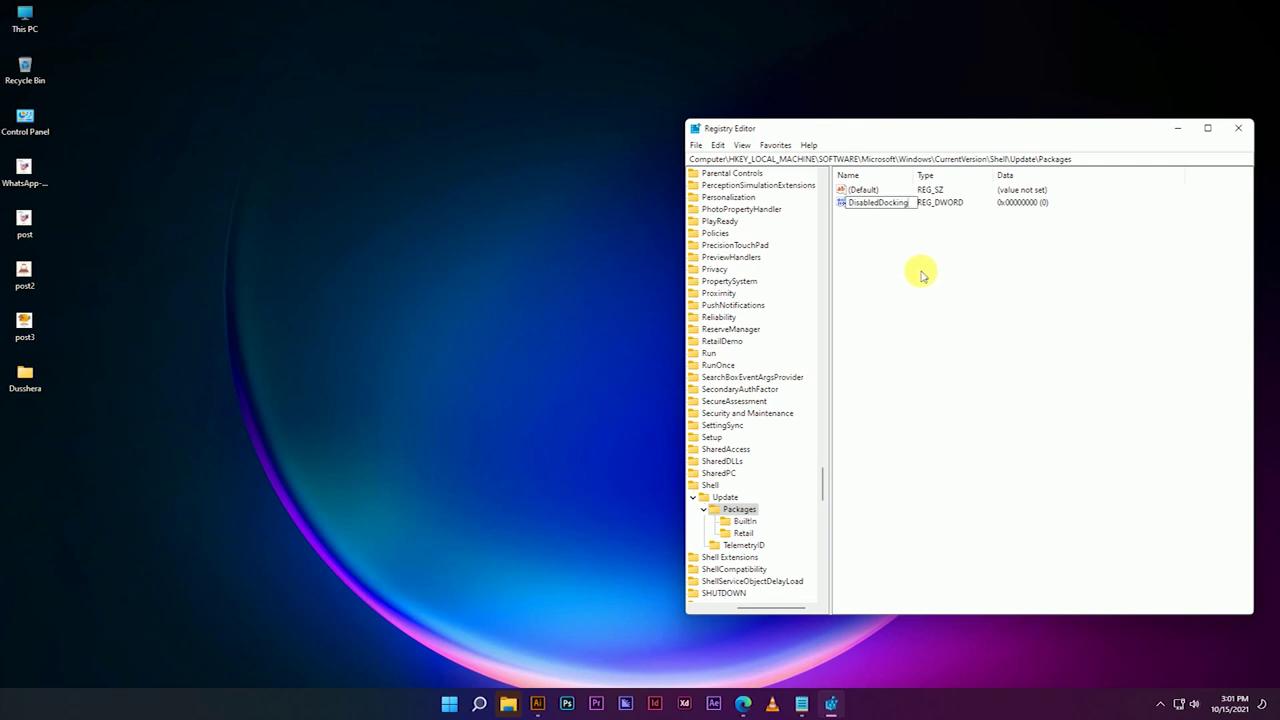
{"action": "type", "text": "DisabledDocking"}
{"action": "key", "text": "Return"}
{"action": "right_click", "coordinate": [918, 272]}
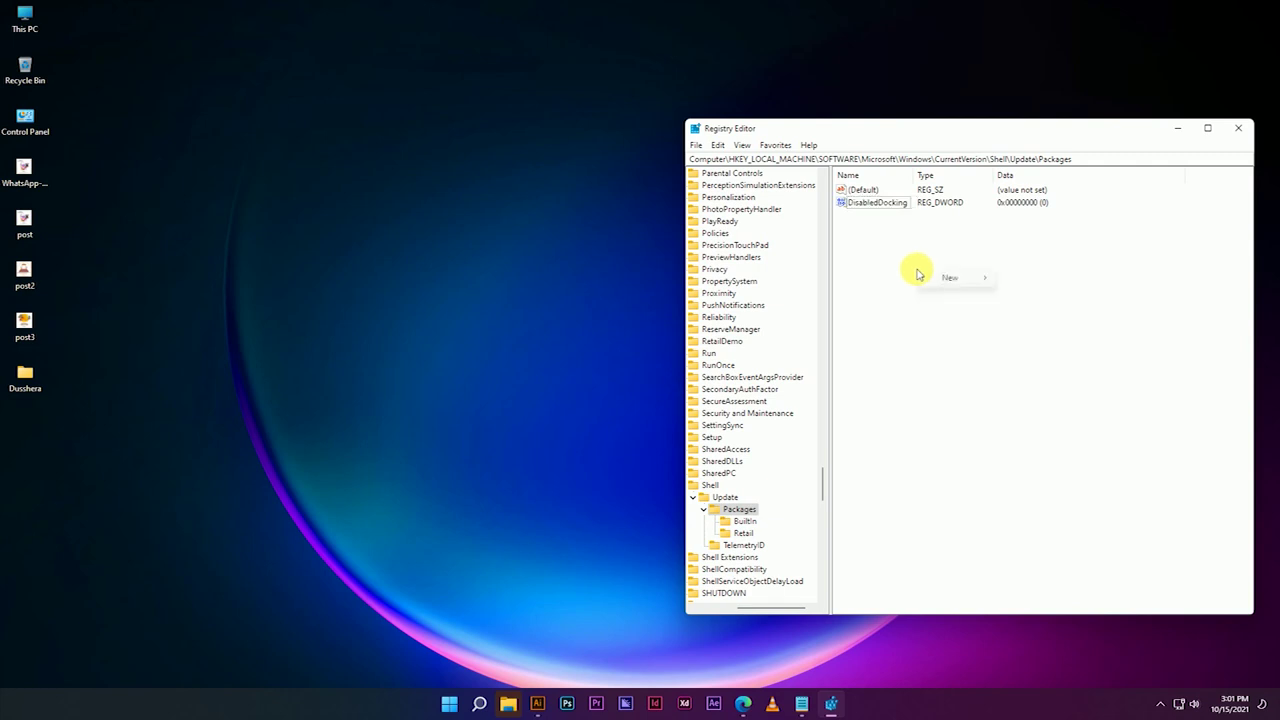
{"action": "left_click", "coordinate": [902, 263]}
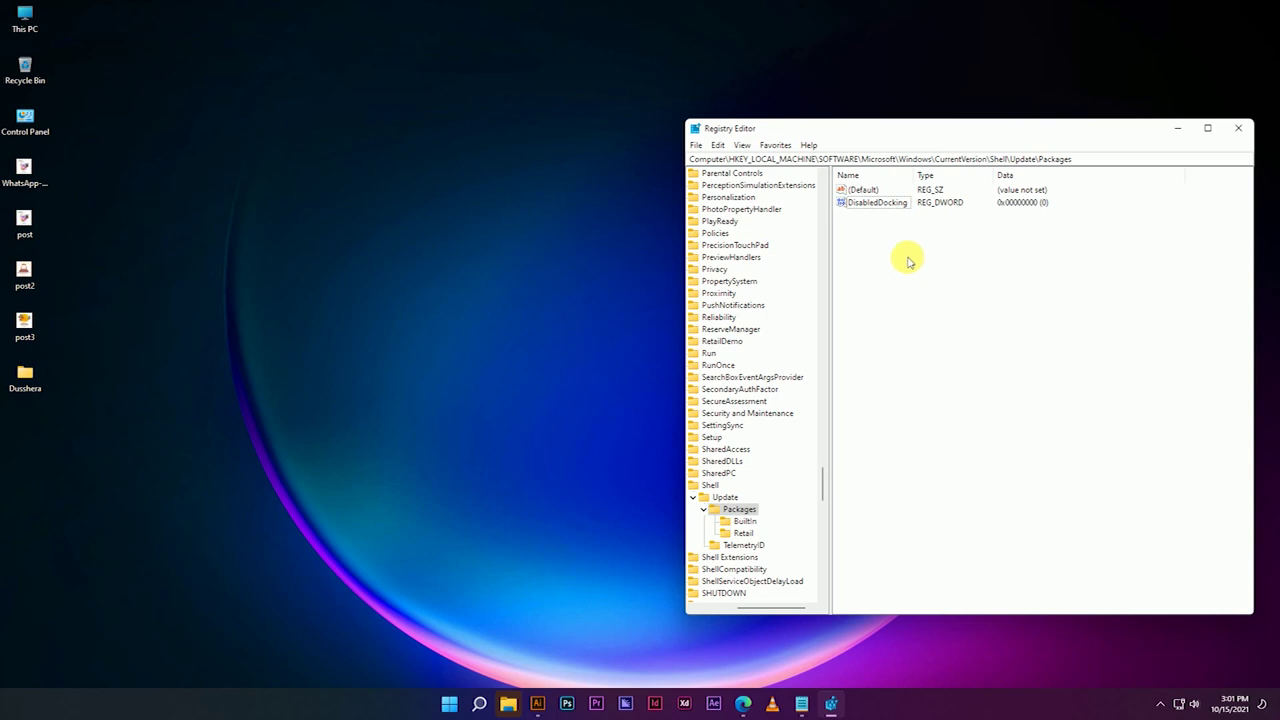
Close Registry Editor and refresh the desktop several times.
{"action": "left_click", "coordinate": [1237, 129]}
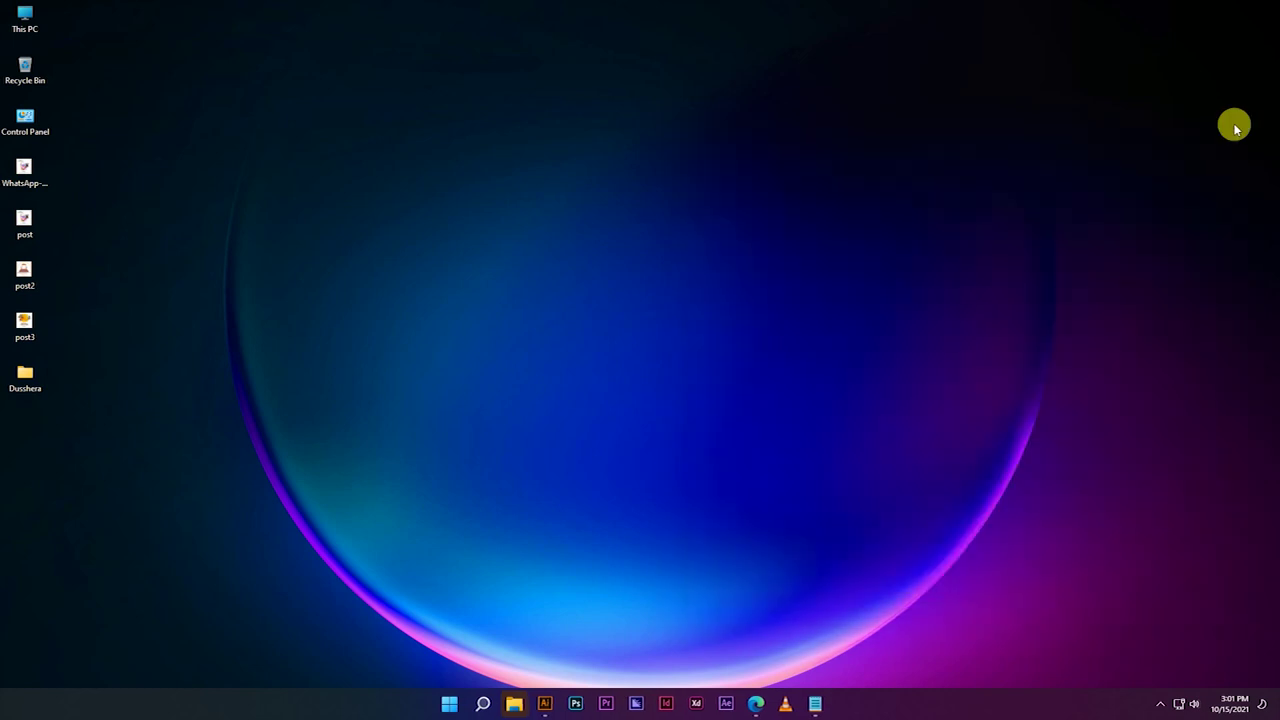
{"action": "right_click", "coordinate": [549, 231]}
{"action": "left_click", "coordinate": [583, 289]}
{"action": "right_click", "coordinate": [546, 221]}
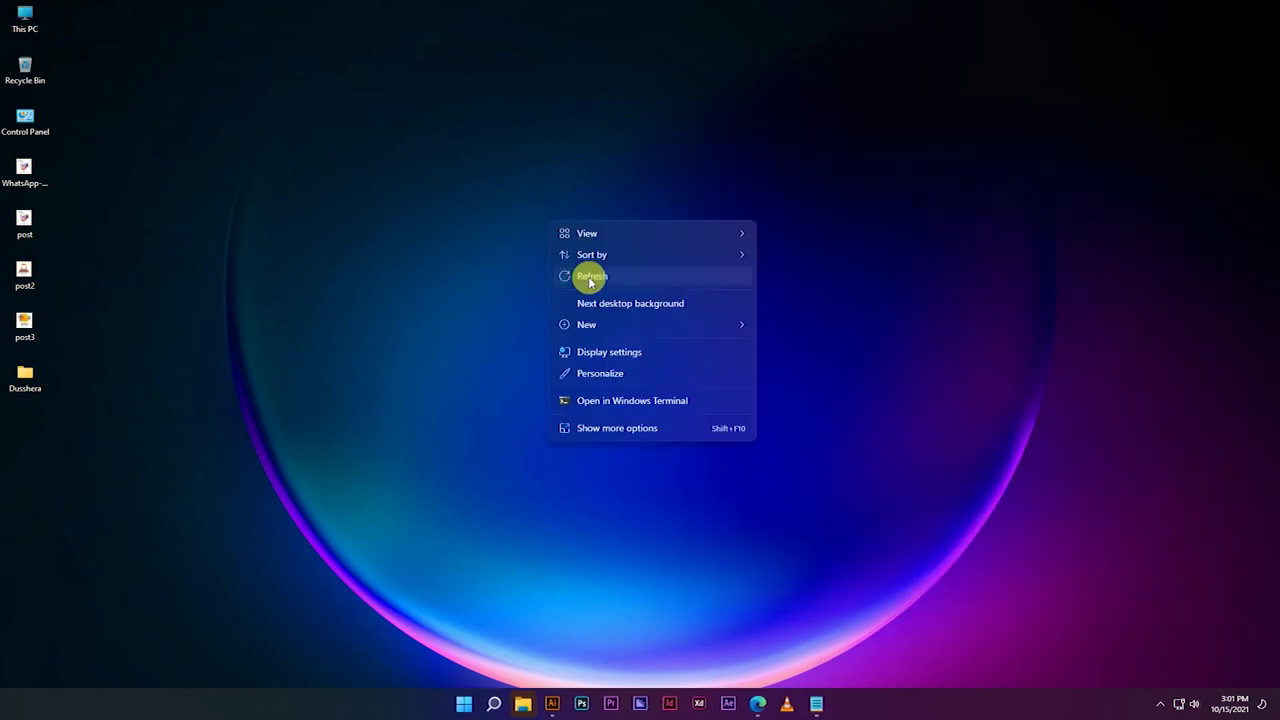
{"action": "left_click", "coordinate": [586, 278]}
{"action": "right_click", "coordinate": [561, 228]}
{"action": "left_click", "coordinate": [588, 283]}
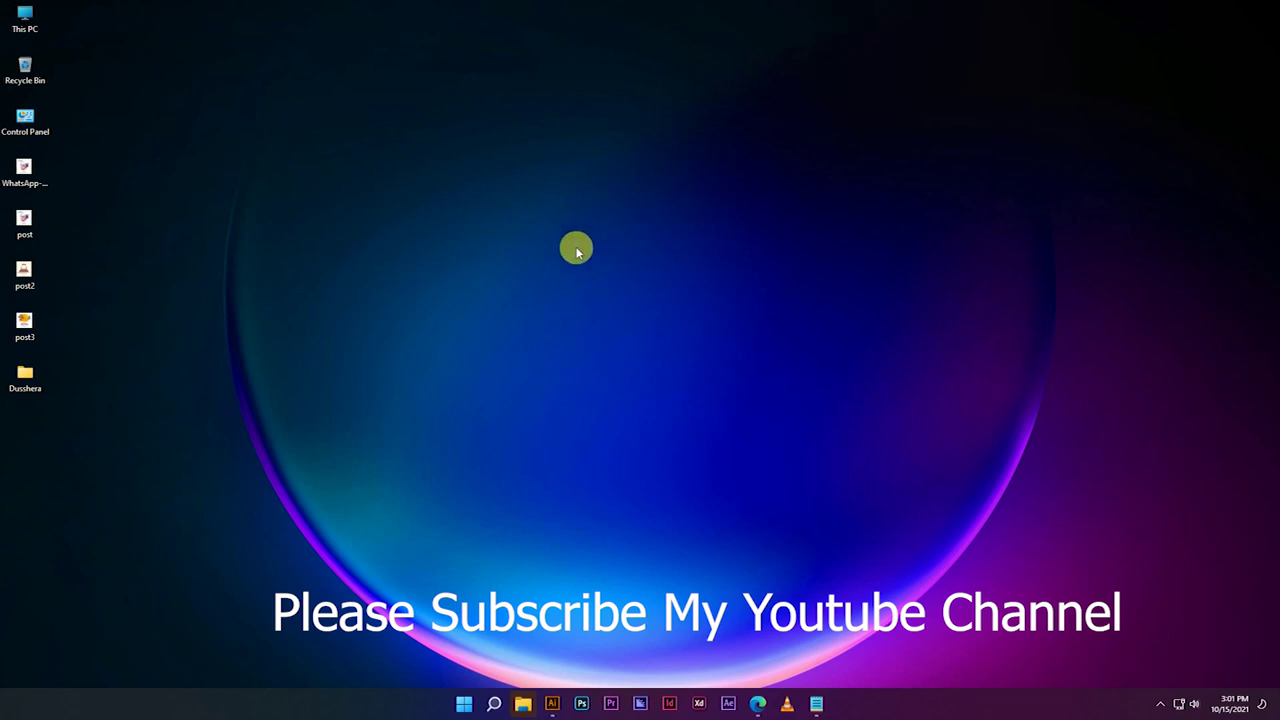
{"action": "right_click", "coordinate": [583, 262]}
{"action": "left_click", "coordinate": [617, 297]}
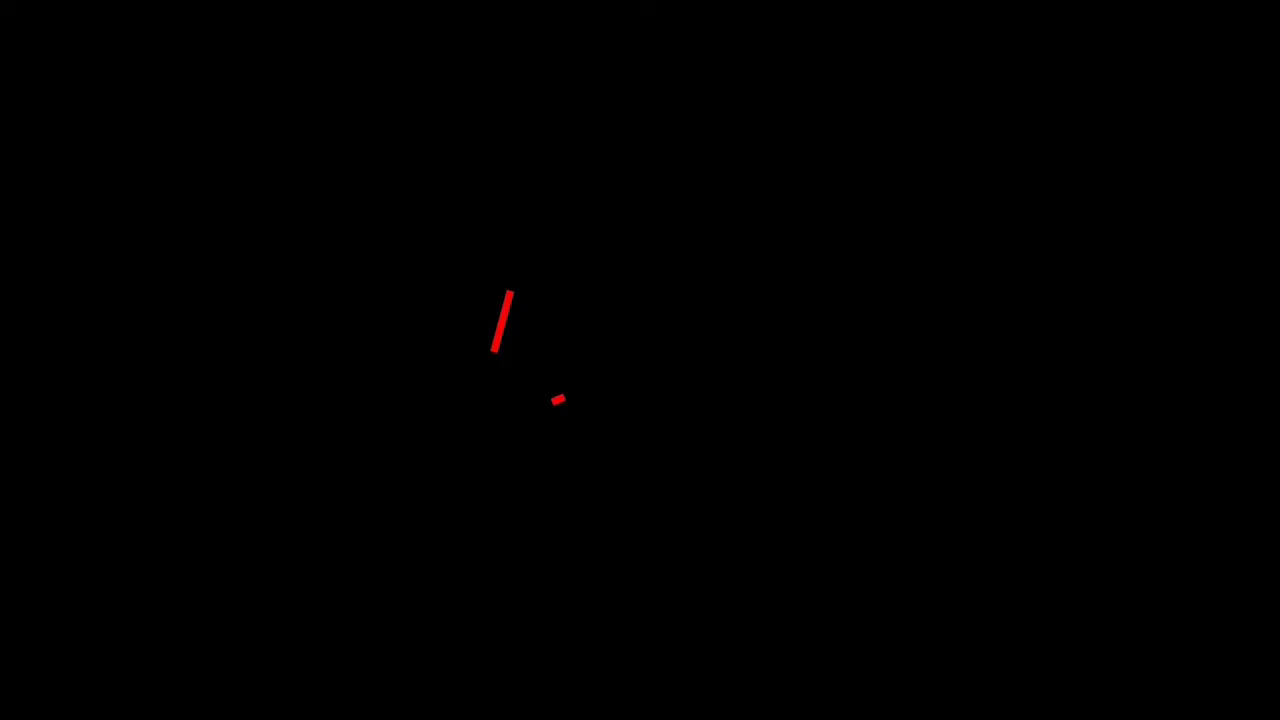